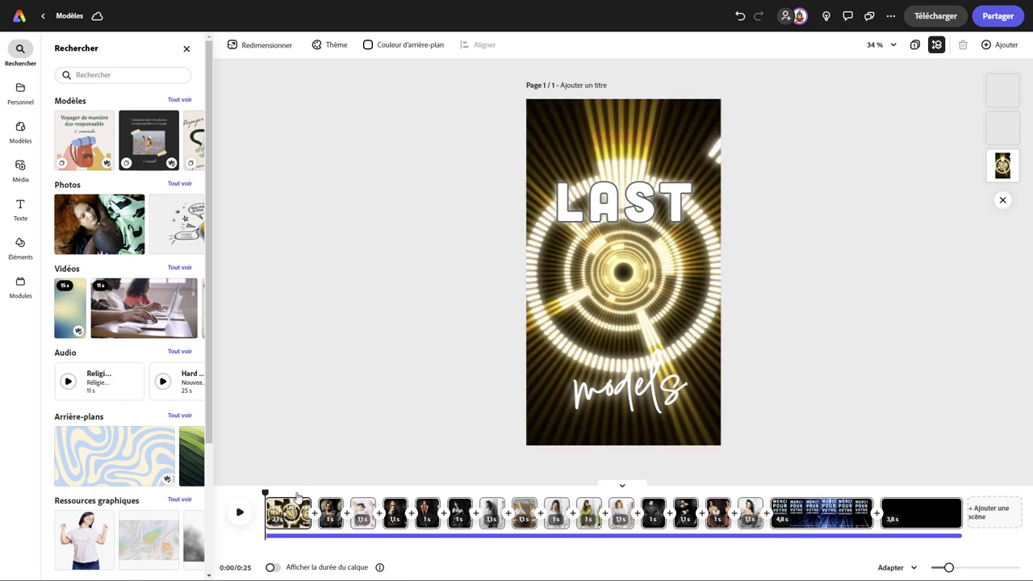
Try the pink Bichromie effect on the opening video, revert to Aucun, and select the LAST title
{"action": "mouse_move", "coordinate": [264, 490]}
{"action": "left_mouse_down"}
{"action": "mouse_move", "coordinate": [751, 494]}
{"action": "mouse_move", "coordinate": [509, 502]}
{"action": "mouse_move", "coordinate": [302, 493]}
{"action": "mouse_move", "coordinate": [847, 494]}
{"action": "mouse_move", "coordinate": [318, 505]}
{"action": "mouse_move", "coordinate": [284, 517]}
{"action": "left_mouse_up"}
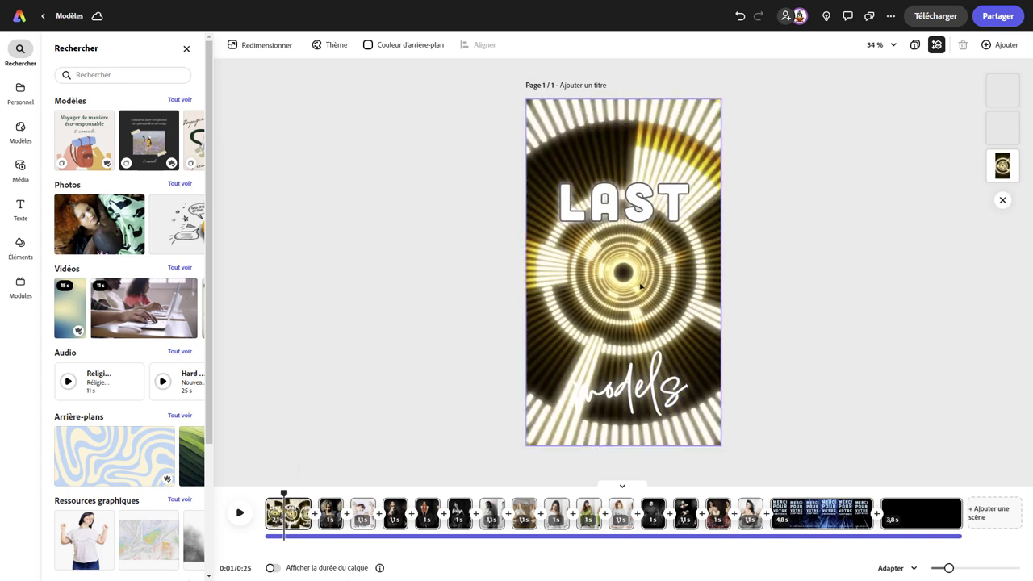
{"action": "left_click", "coordinate": [642, 287]}
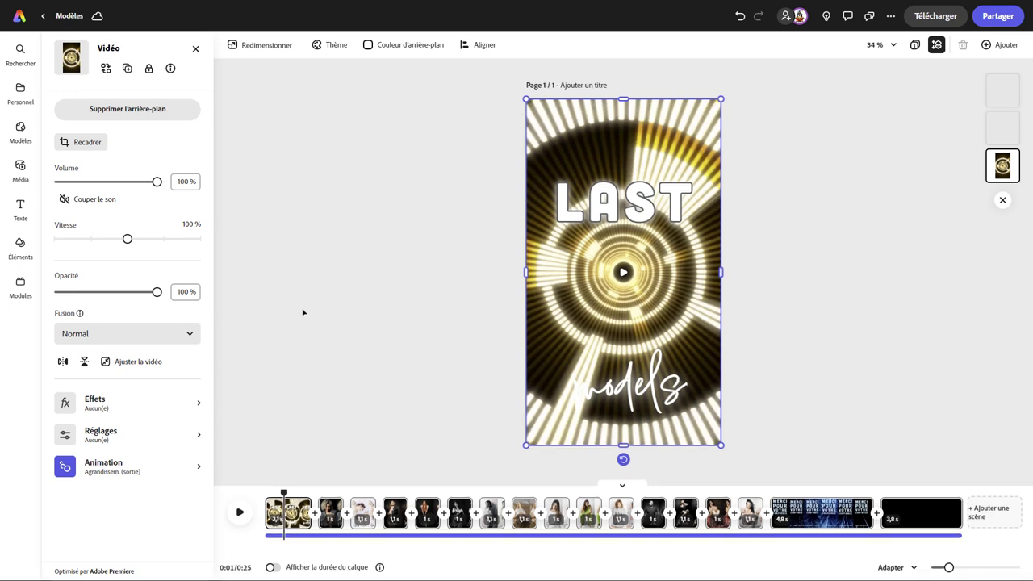
{"action": "left_click", "coordinate": [200, 407]}
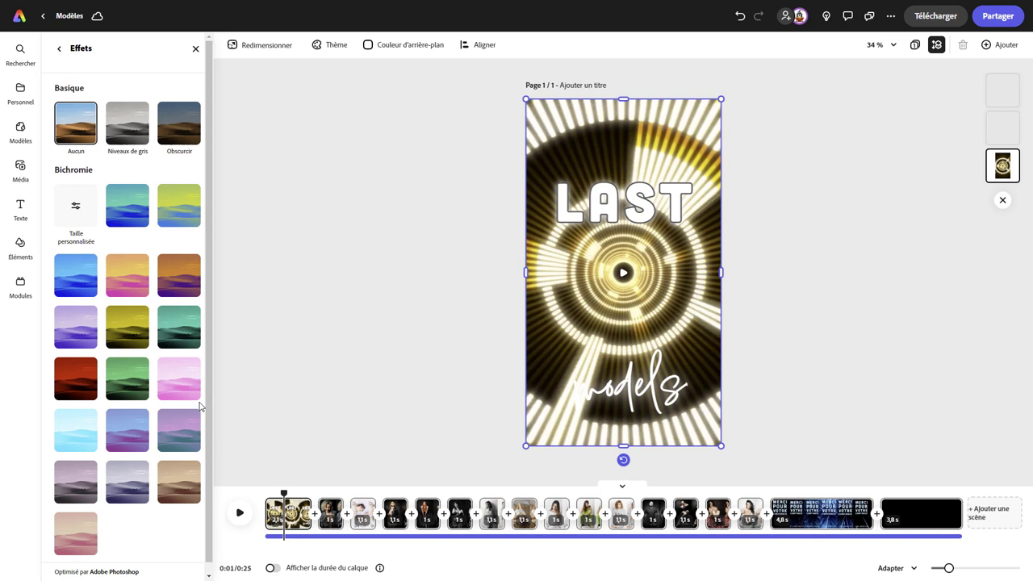
{"action": "left_click", "coordinate": [179, 377]}
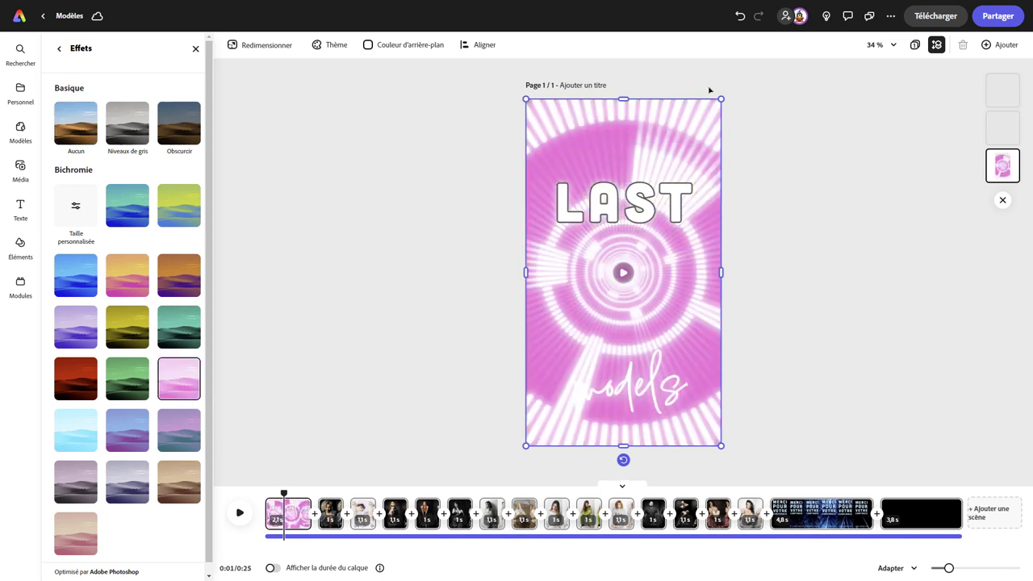
{"action": "left_click", "coordinate": [739, 16]}
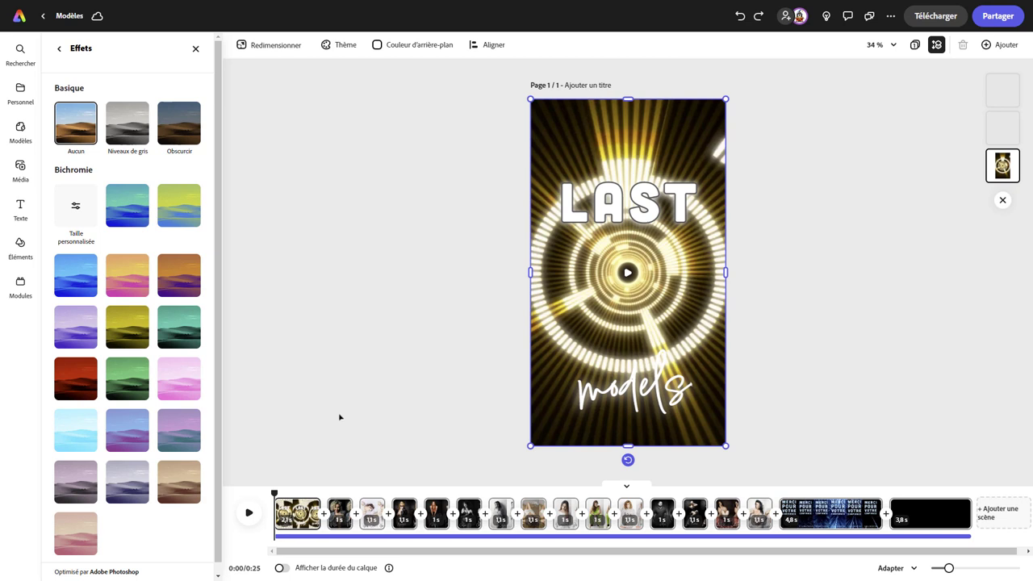
{"action": "left_click", "coordinate": [619, 211]}
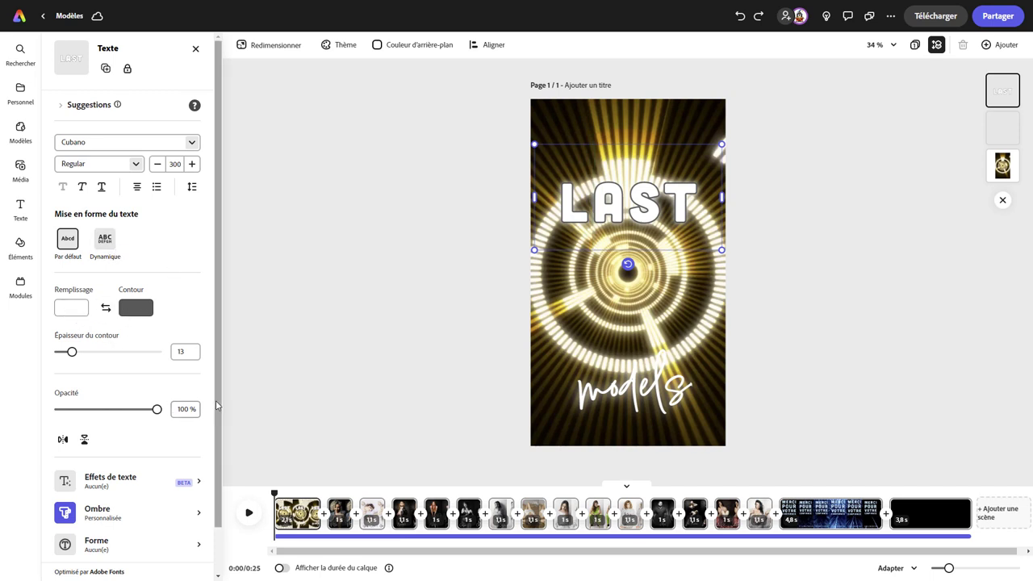
{"action": "left_click_drag", "start_coordinate": [218, 406], "coordinate": [218, 500]}
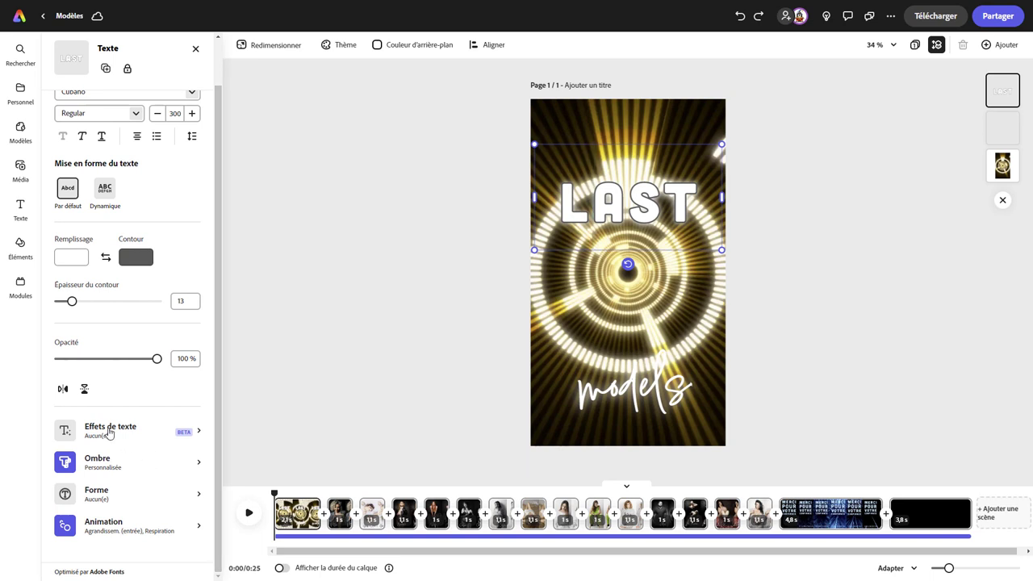
{"action": "left_click", "coordinate": [199, 433]}
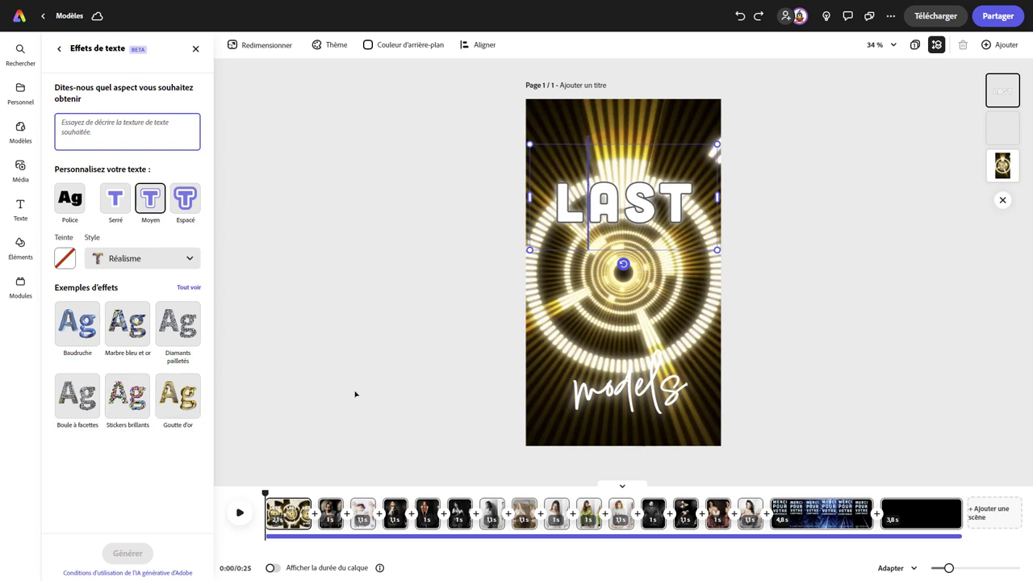
{"action": "left_click", "coordinate": [61, 50]}
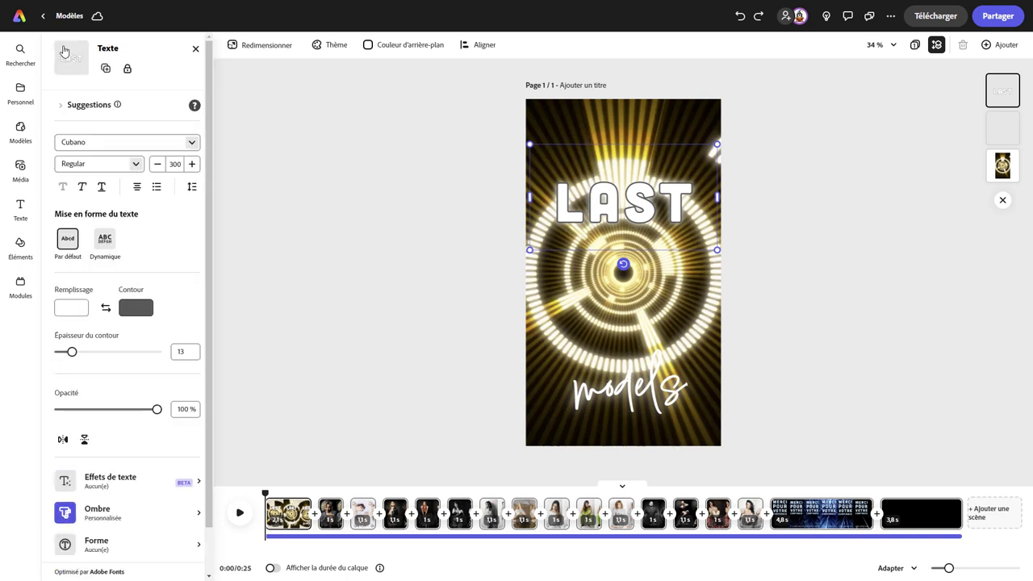
{"action": "scroll", "coordinate": [202, 377], "scroll_direction": "down", "scroll_amount": 2}
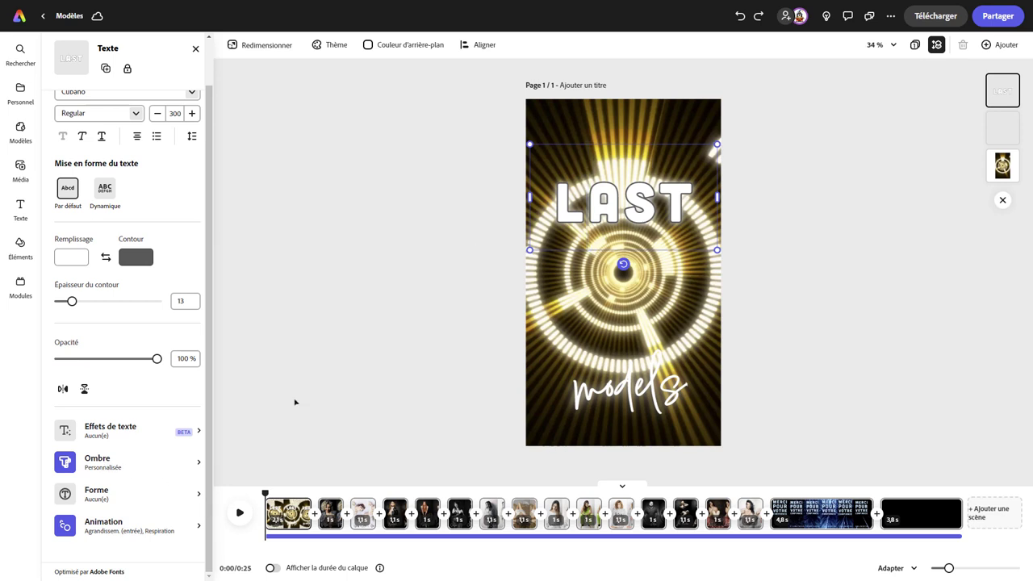
{"action": "left_click", "coordinate": [200, 498]}
{"action": "left_click", "coordinate": [78, 341]}
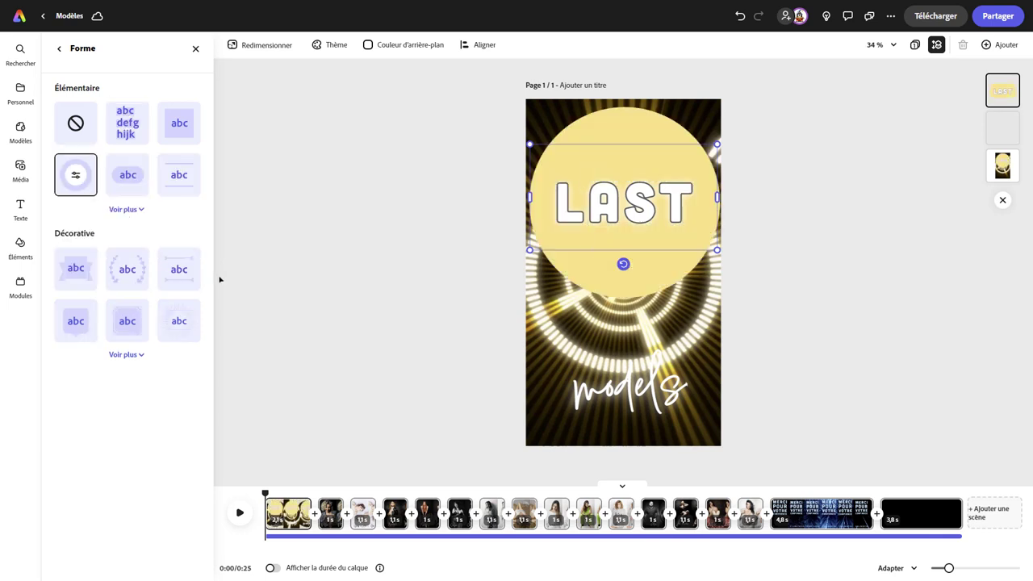
{"action": "left_click", "coordinate": [76, 178]}
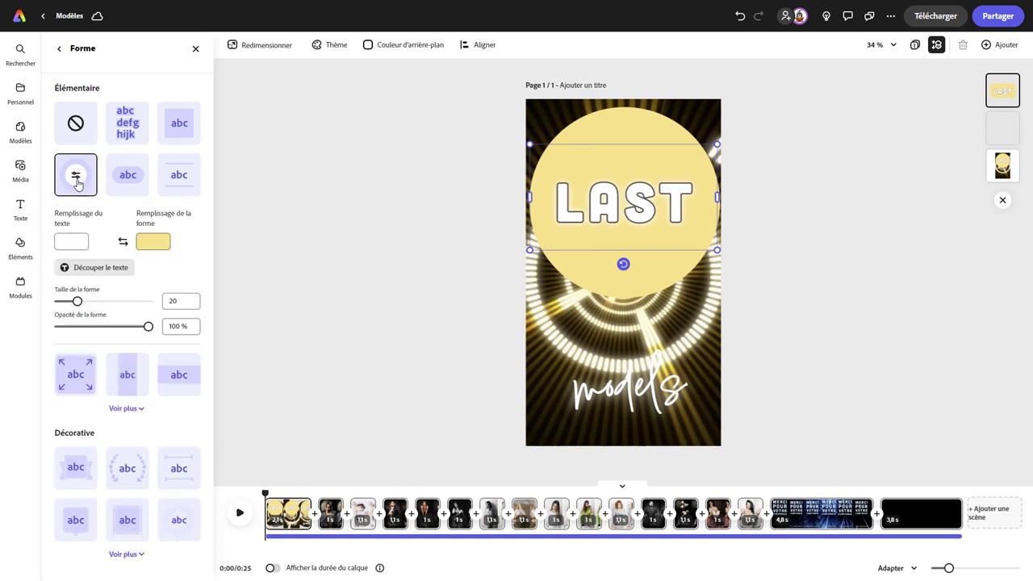
{"action": "left_click_drag", "start_coordinate": [77, 301], "coordinate": [48, 305]}
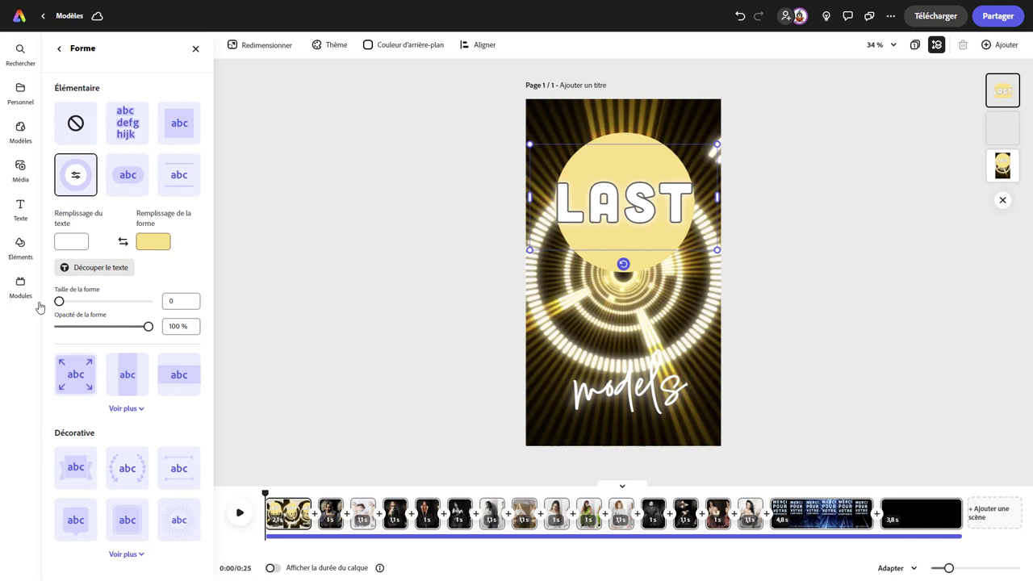
{"action": "left_click_drag", "start_coordinate": [147, 327], "coordinate": [107, 327]}
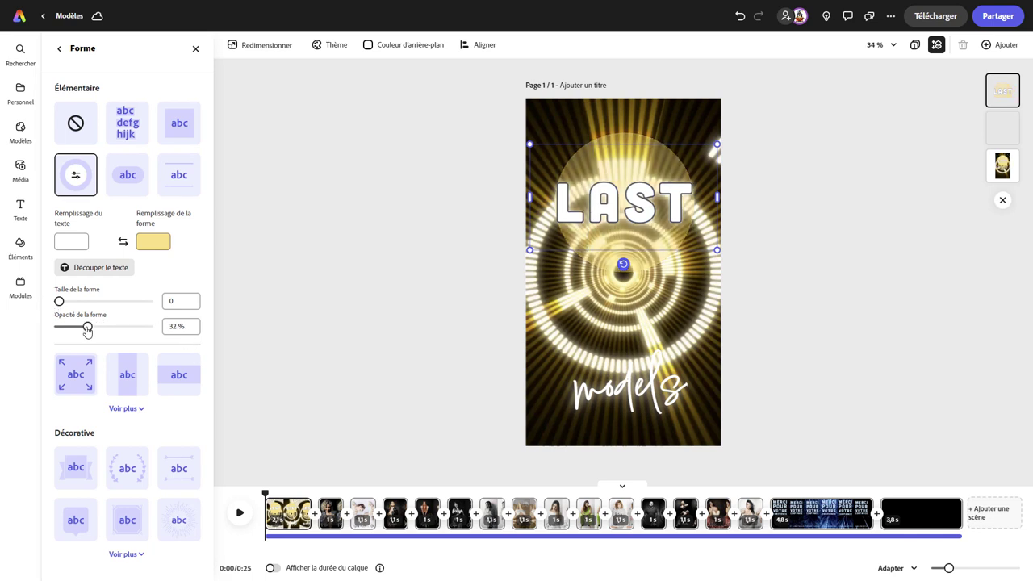
{"action": "left_click", "coordinate": [739, 16]}
{"action": "left_click", "coordinate": [740, 17]}
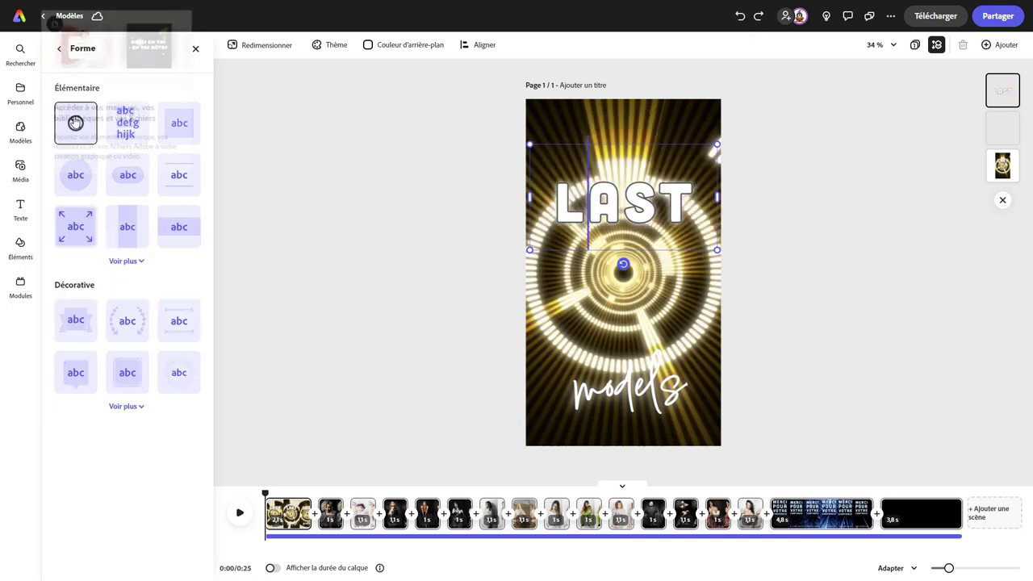
Open the LAST title's animation settings and experiment with its entrance Durée
{"action": "left_click", "coordinate": [59, 49]}
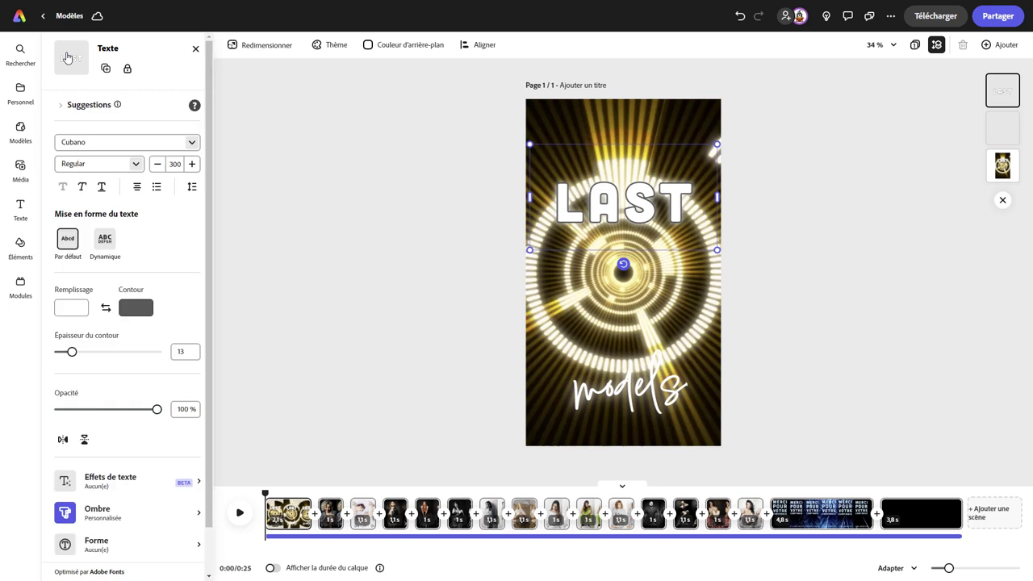
{"action": "scroll", "coordinate": [206, 456], "scroll_direction": "down", "scroll_amount": 1}
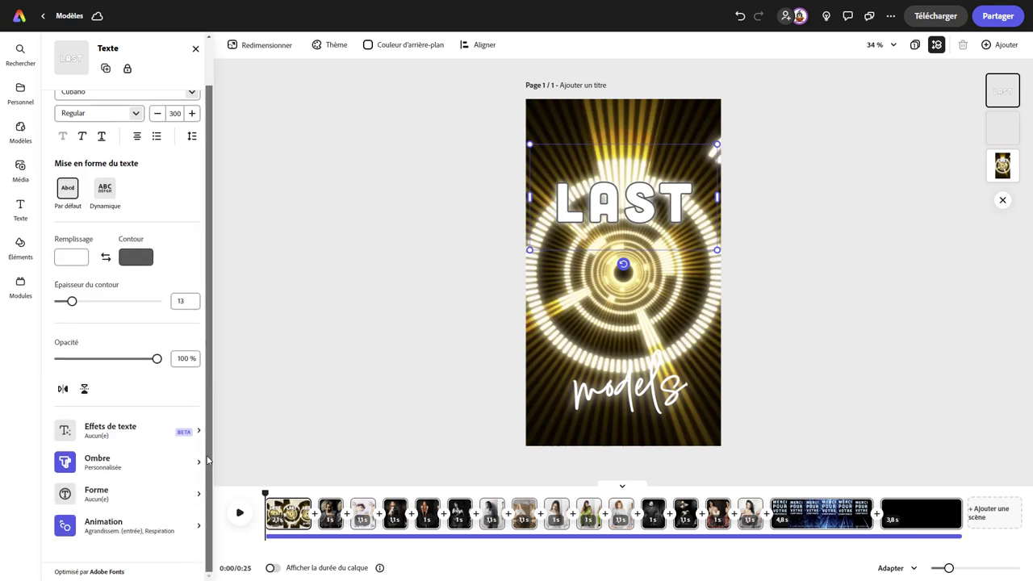
{"action": "left_click", "coordinate": [134, 526]}
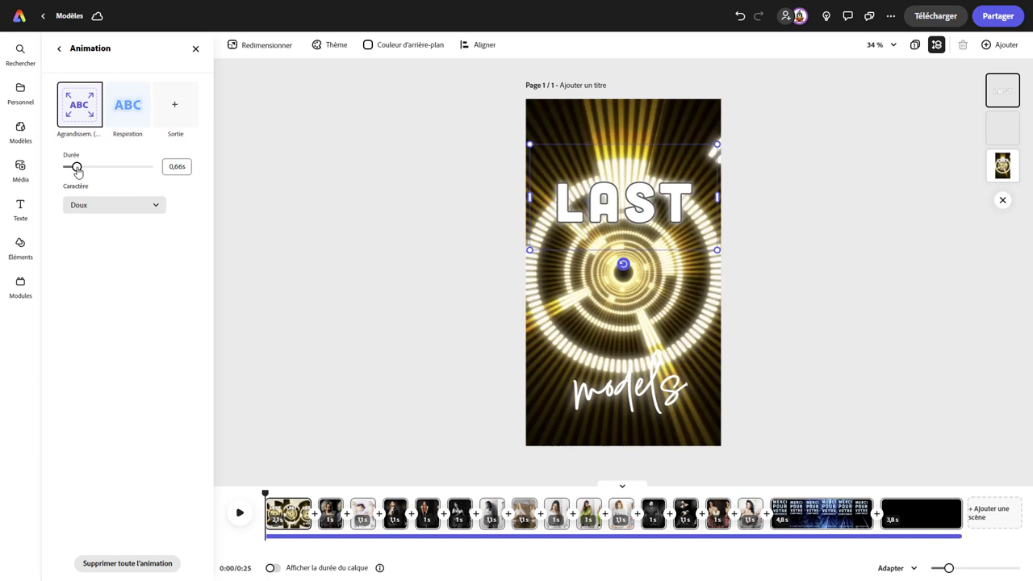
{"action": "left_click_drag", "start_coordinate": [76, 167], "coordinate": [101, 169]}
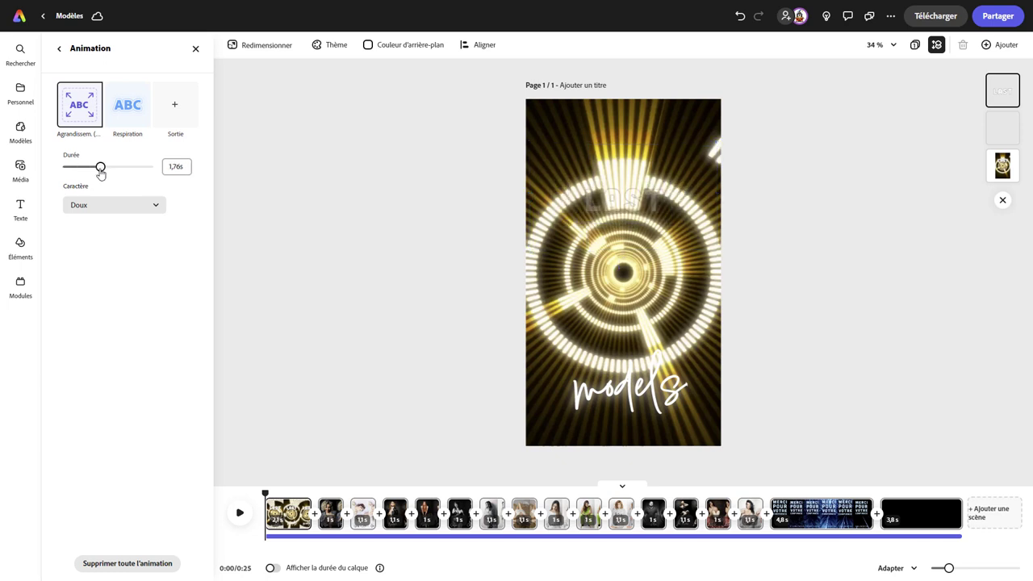
{"action": "left_click_drag", "start_coordinate": [100, 170], "coordinate": [68, 172]}
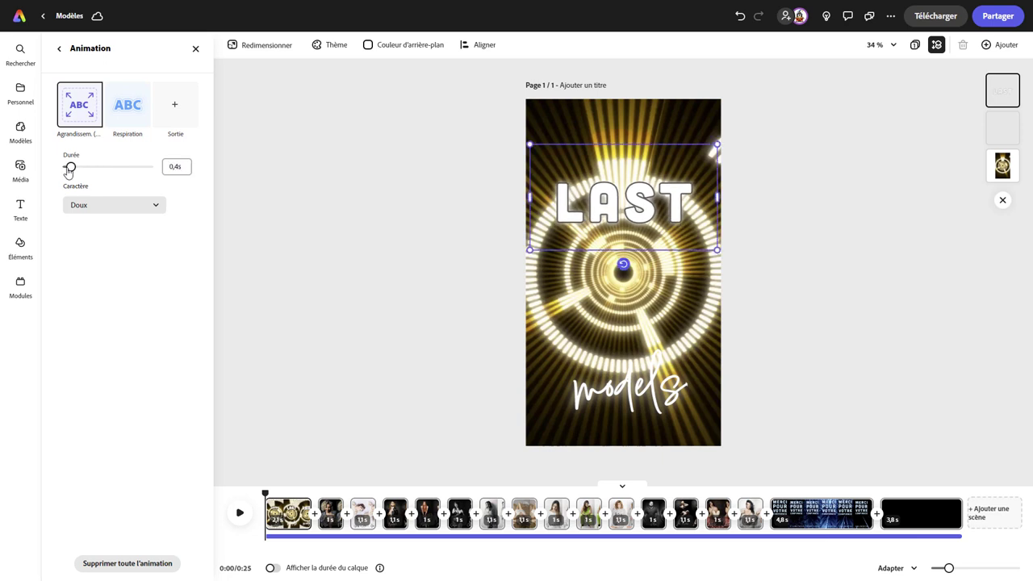
{"action": "left_click_drag", "start_coordinate": [70, 171], "coordinate": [69, 174]}
Try Énergique then Doux character, undo all animation changes, and go to the portrait-photo scene
{"action": "left_click", "coordinate": [156, 208]}
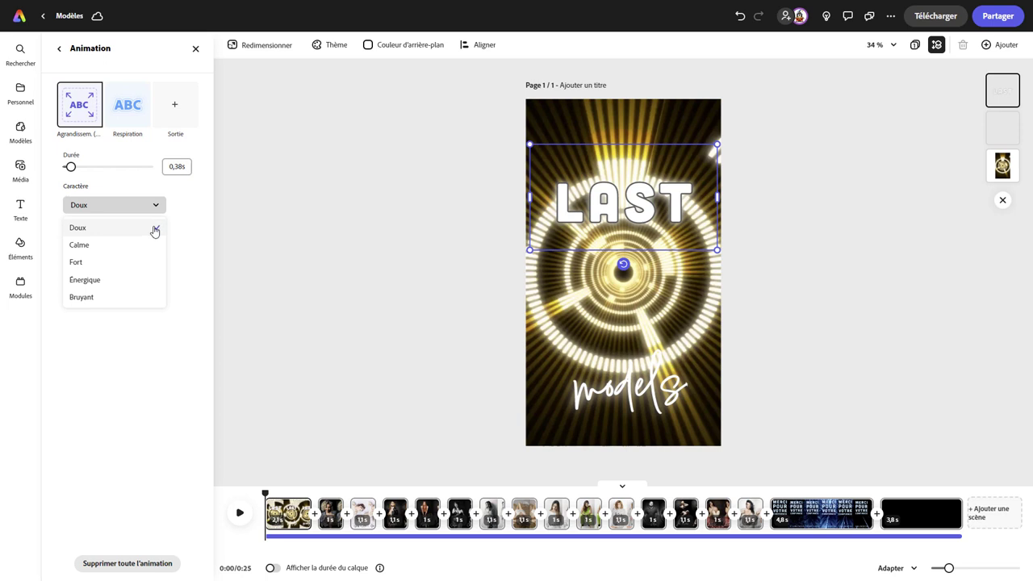
{"action": "left_click", "coordinate": [103, 286]}
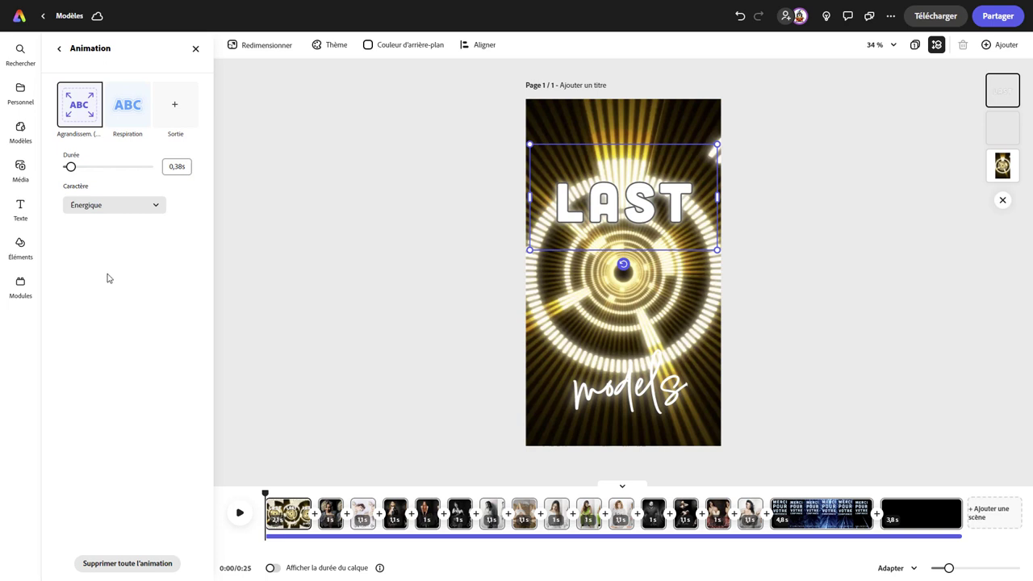
{"action": "left_click", "coordinate": [154, 205]}
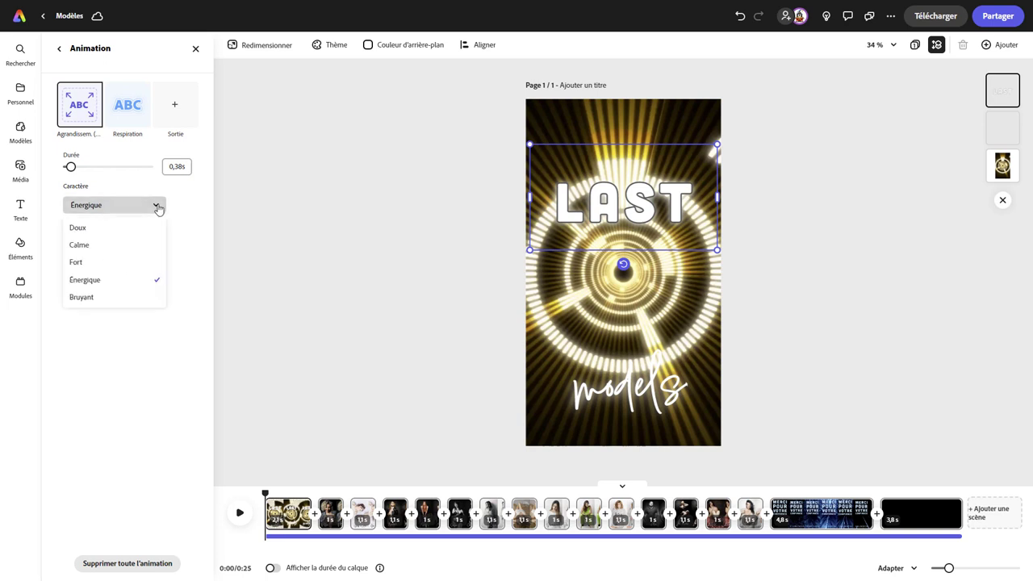
{"action": "left_click", "coordinate": [113, 231]}
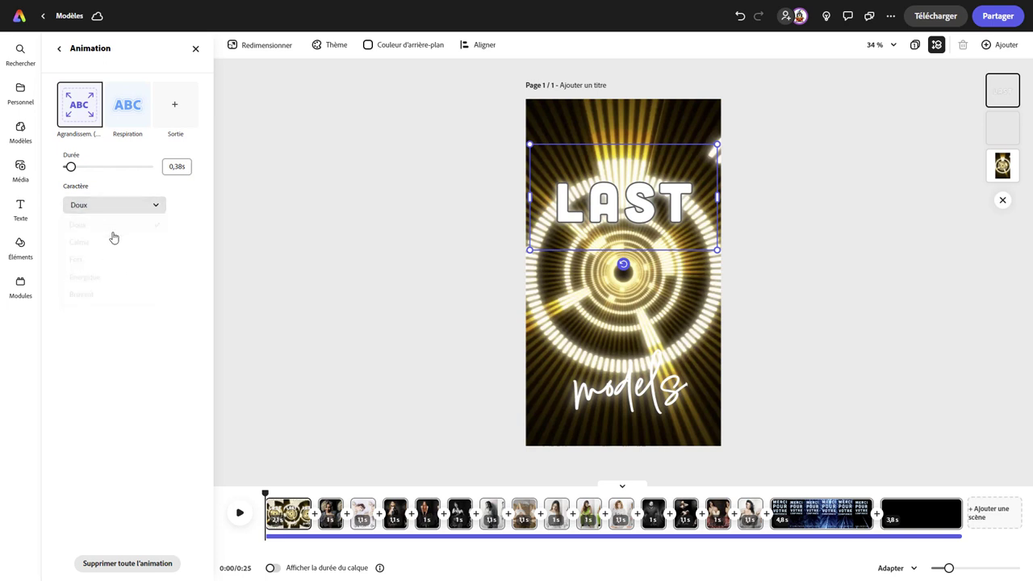
{"action": "left_click", "coordinate": [739, 17]}
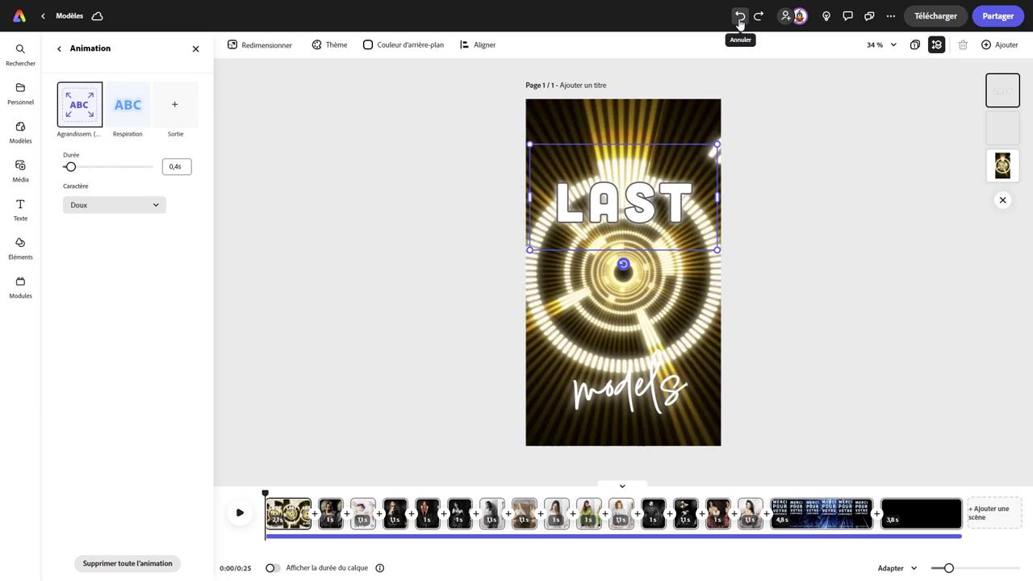
{"action": "left_click", "coordinate": [740, 17]}
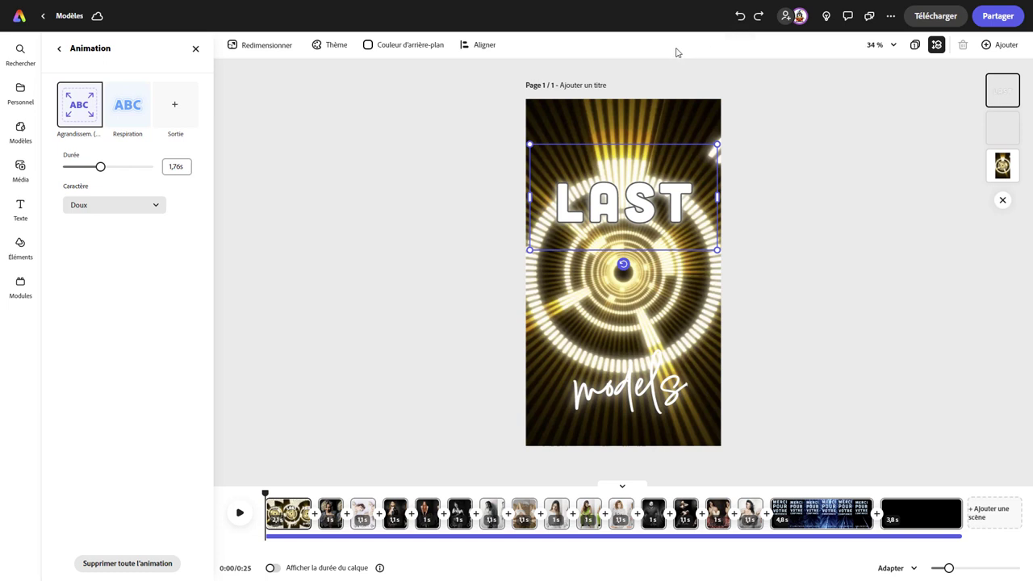
{"action": "left_click", "coordinate": [740, 17]}
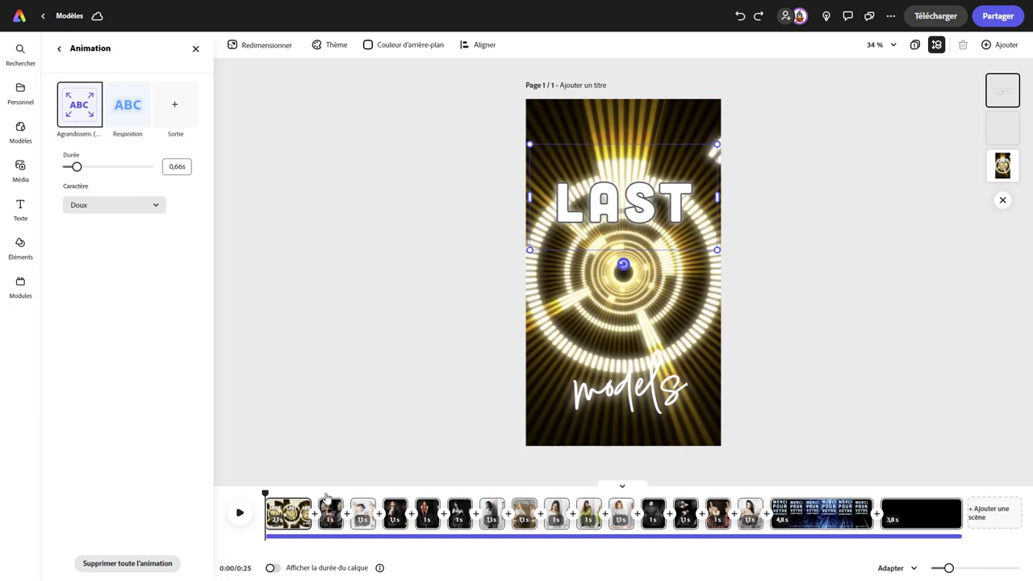
{"action": "left_click", "coordinate": [328, 500]}
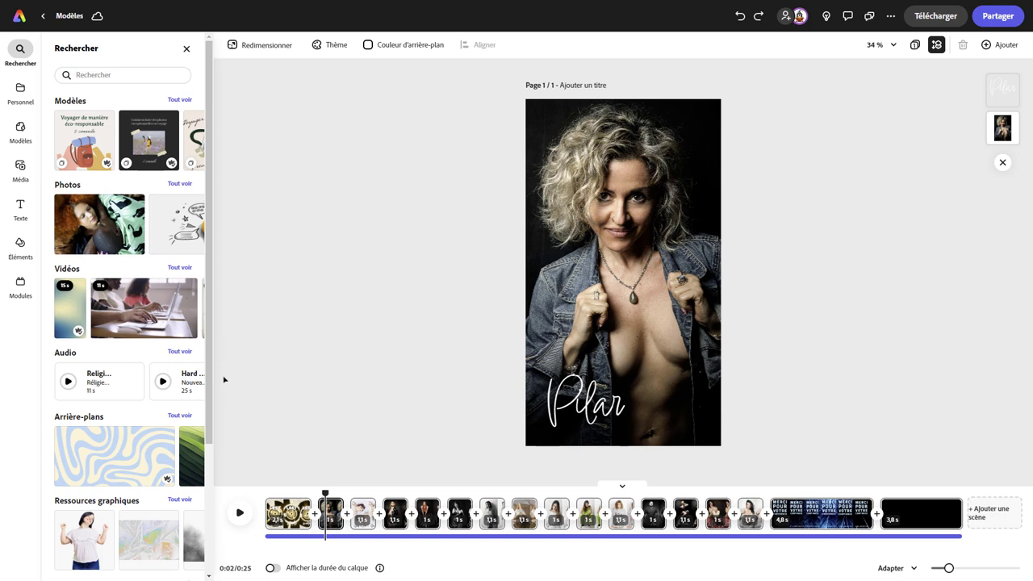
Set the portrait photo's entrance animation to 0,24 s, then select the Pilar caption
{"action": "left_click", "coordinate": [20, 167]}
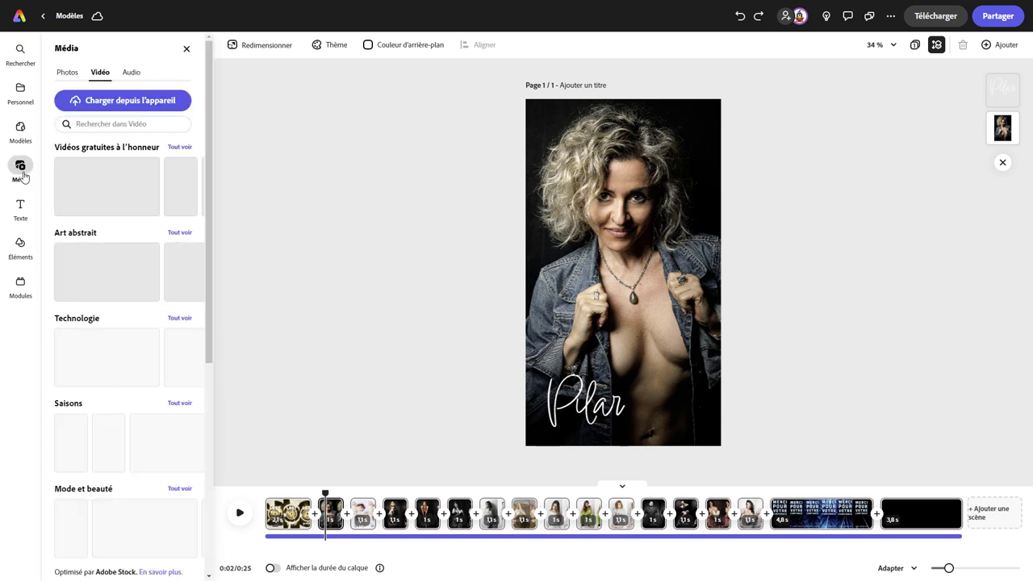
{"action": "left_click", "coordinate": [68, 71]}
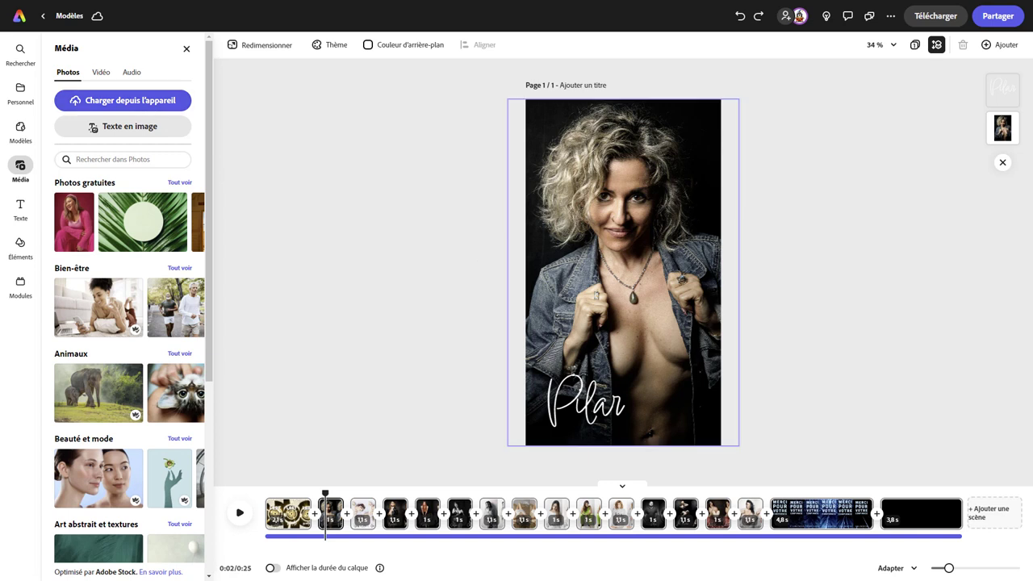
{"action": "left_click", "coordinate": [615, 270]}
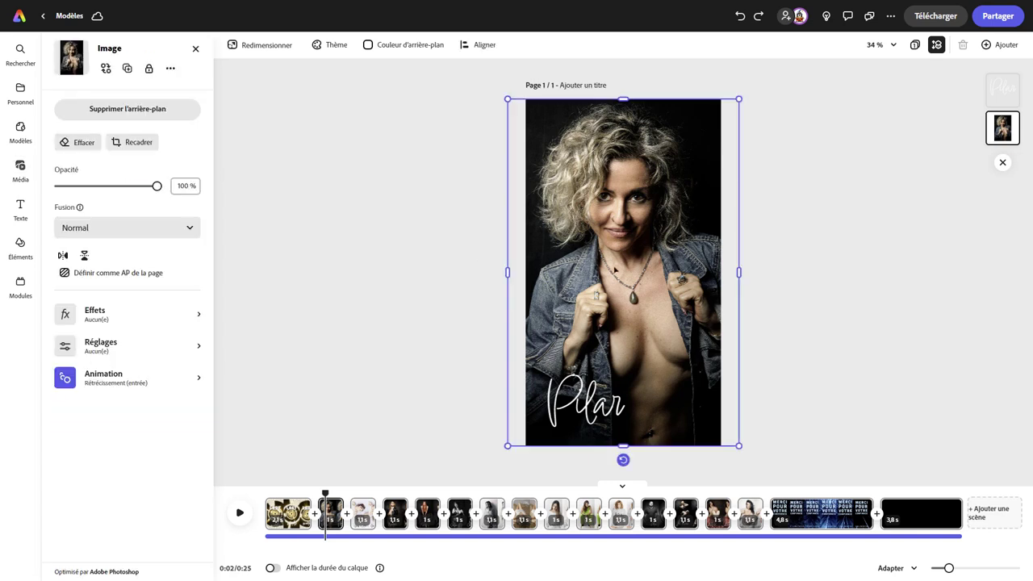
{"action": "left_click", "coordinate": [199, 382]}
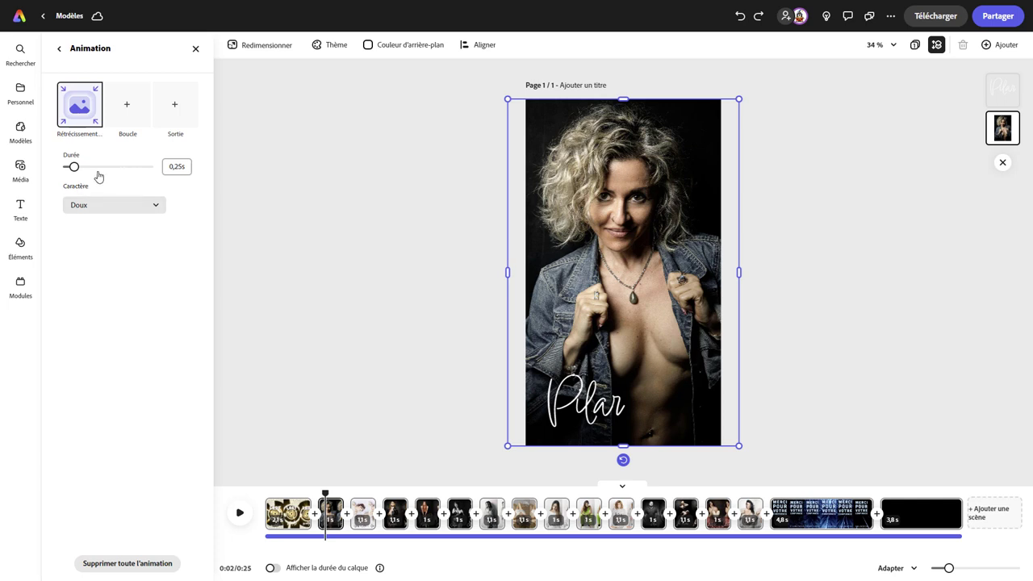
{"action": "left_click_drag", "start_coordinate": [73, 167], "coordinate": [98, 167]}
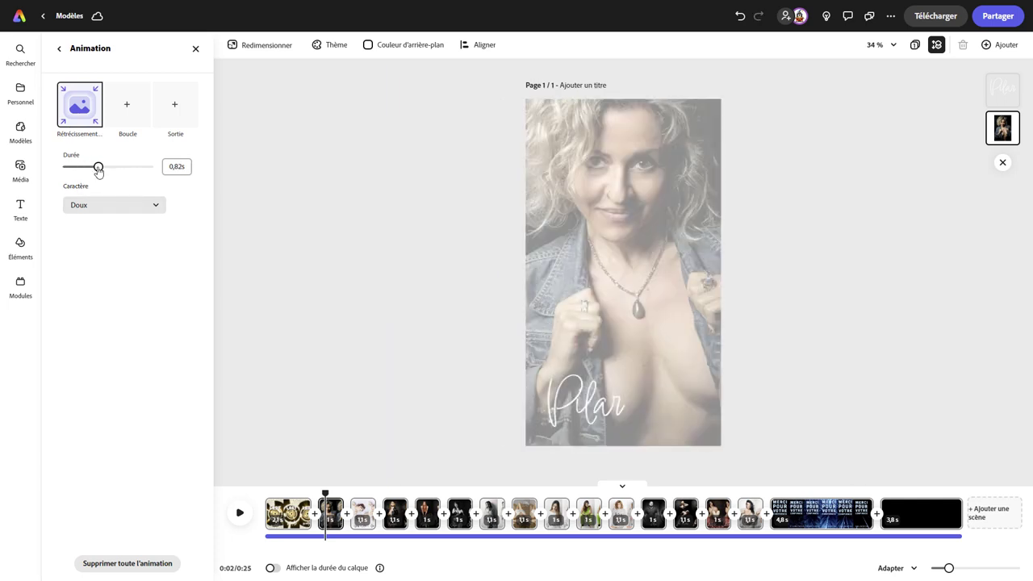
{"action": "left_click_drag", "start_coordinate": [98, 167], "coordinate": [72, 167]}
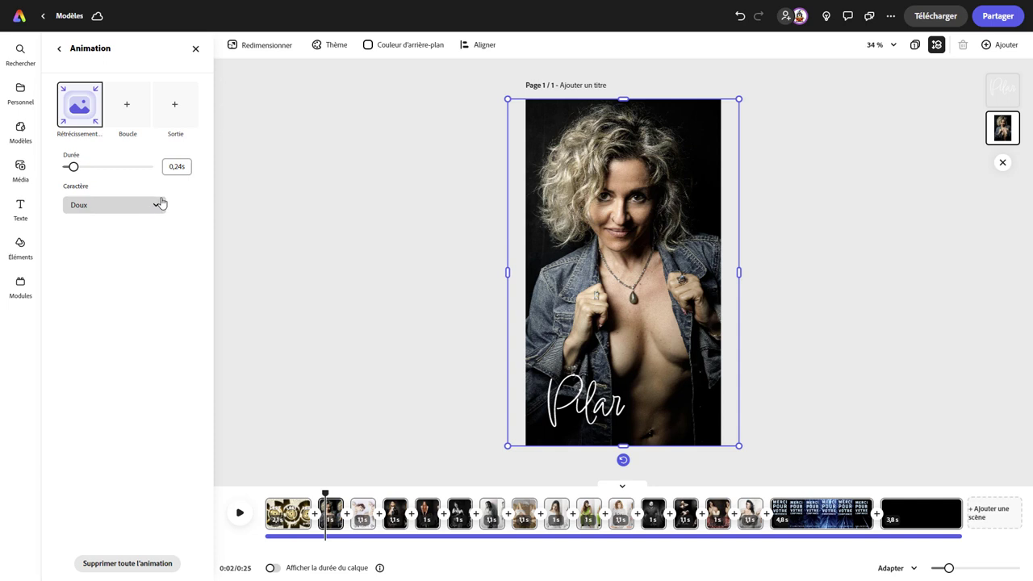
{"action": "left_click", "coordinate": [585, 404]}
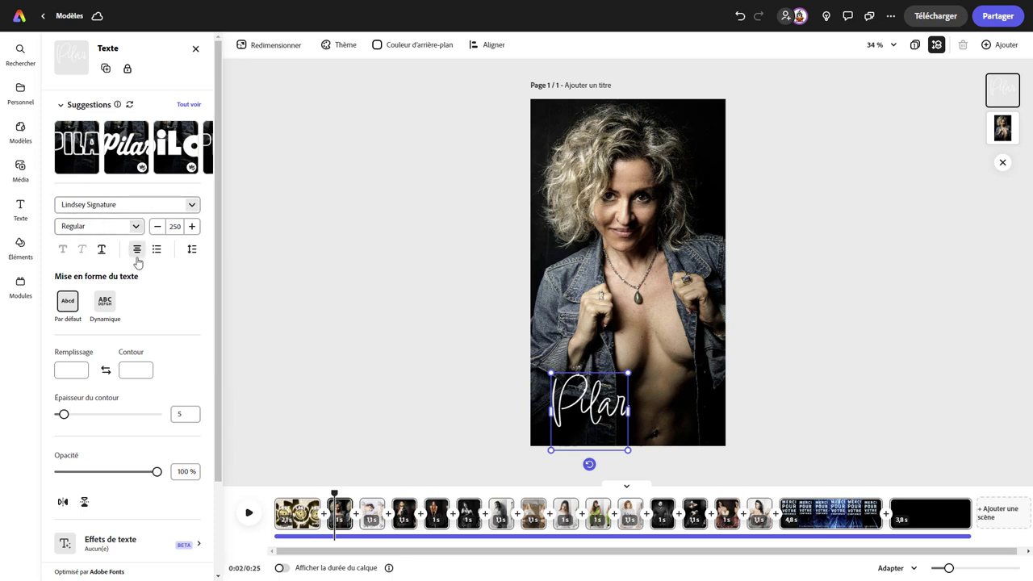
Check Pilar's 0,25 s single-bounce entrance, then jump to the Merci pour votre confiance scene
{"action": "left_click_drag", "start_coordinate": [218, 341], "coordinate": [218, 432]}
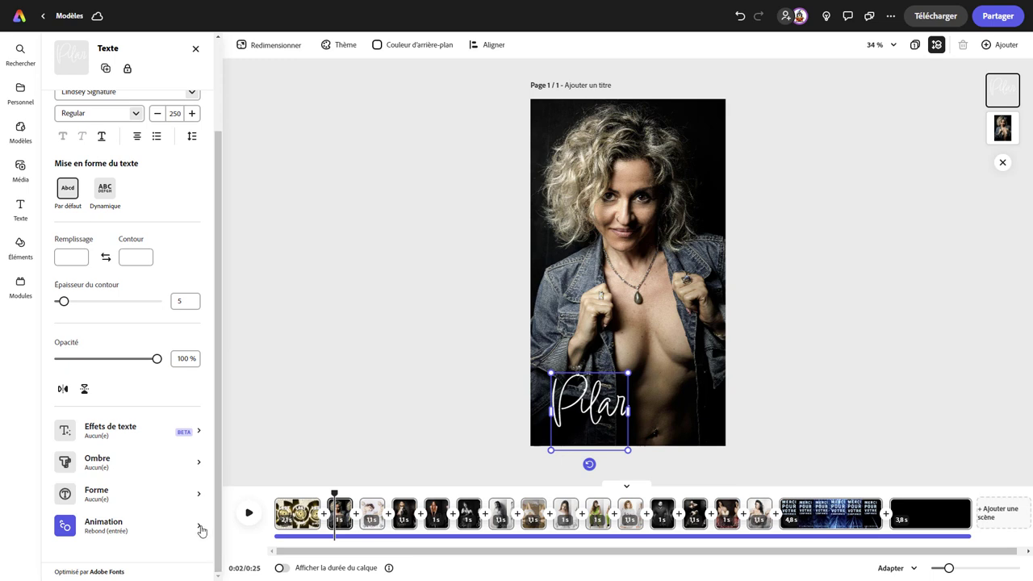
{"action": "left_click", "coordinate": [200, 529]}
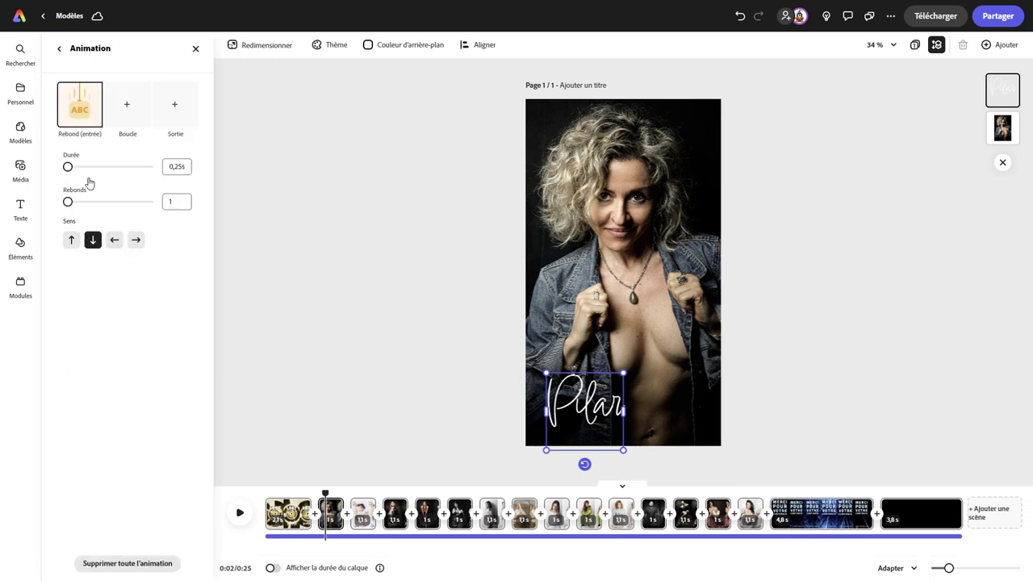
{"action": "mouse_move", "coordinate": [69, 202]}
{"action": "left_mouse_down"}
{"action": "mouse_move", "coordinate": [121, 209]}
{"action": "mouse_move", "coordinate": [65, 202]}
{"action": "left_mouse_up"}
{"action": "left_click", "coordinate": [804, 494]}
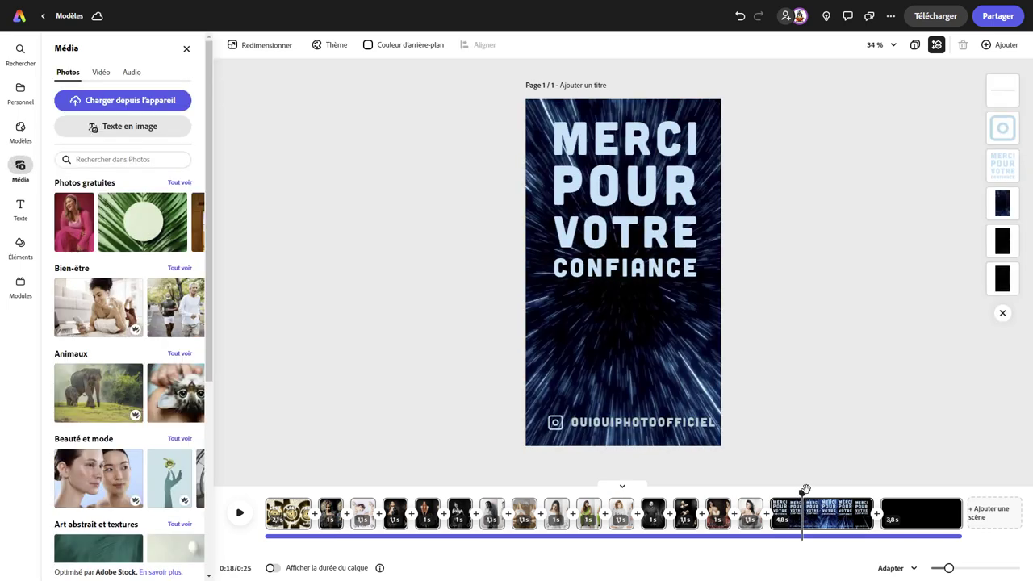
Preview the Merci scene near 0:19, then stretch the opening LAST clip to 6,3 s
{"action": "left_click_drag", "start_coordinate": [803, 493], "coordinate": [820, 494]}
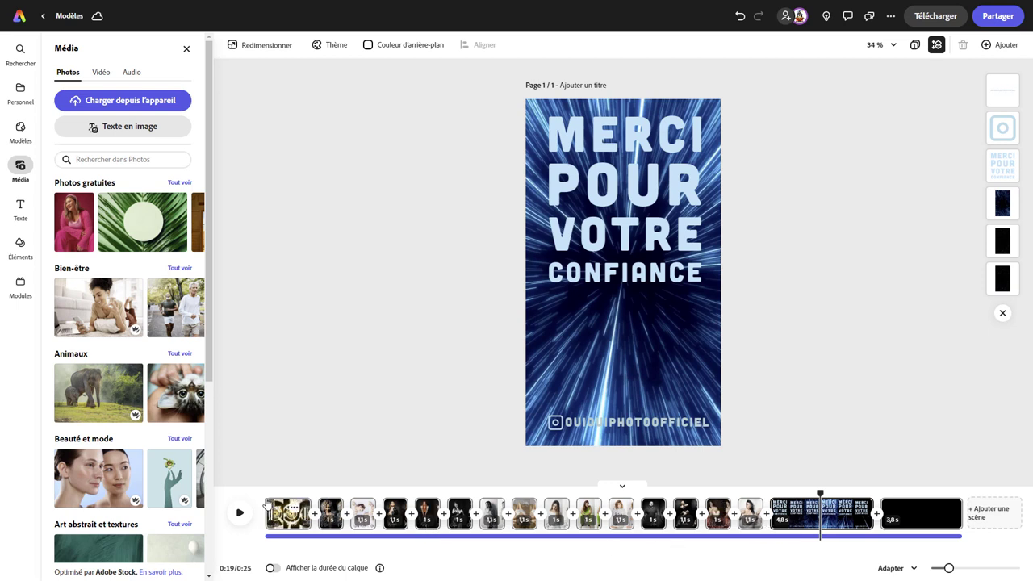
{"action": "left_click_drag", "start_coordinate": [310, 506], "coordinate": [460, 510]}
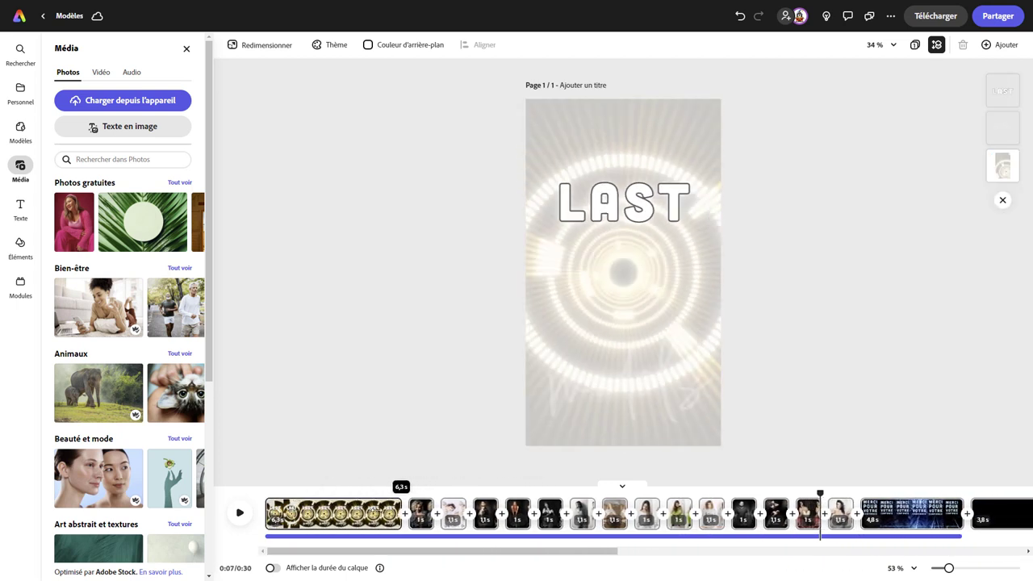
Stretch the opening LAST clip so the video runs 0:32 and enable Afficher la durée du calque
{"action": "mouse_move", "coordinate": [460, 510]}
{"action": "left_mouse_down"}
{"action": "mouse_move", "coordinate": [519, 510]}
{"action": "mouse_move", "coordinate": [444, 510]}
{"action": "left_mouse_up"}
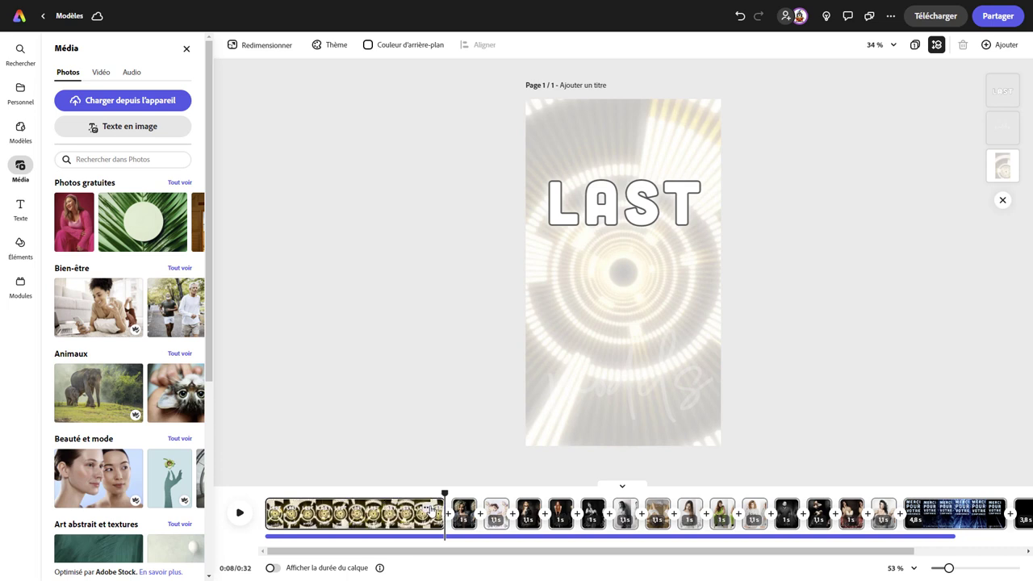
{"action": "left_click", "coordinate": [428, 508]}
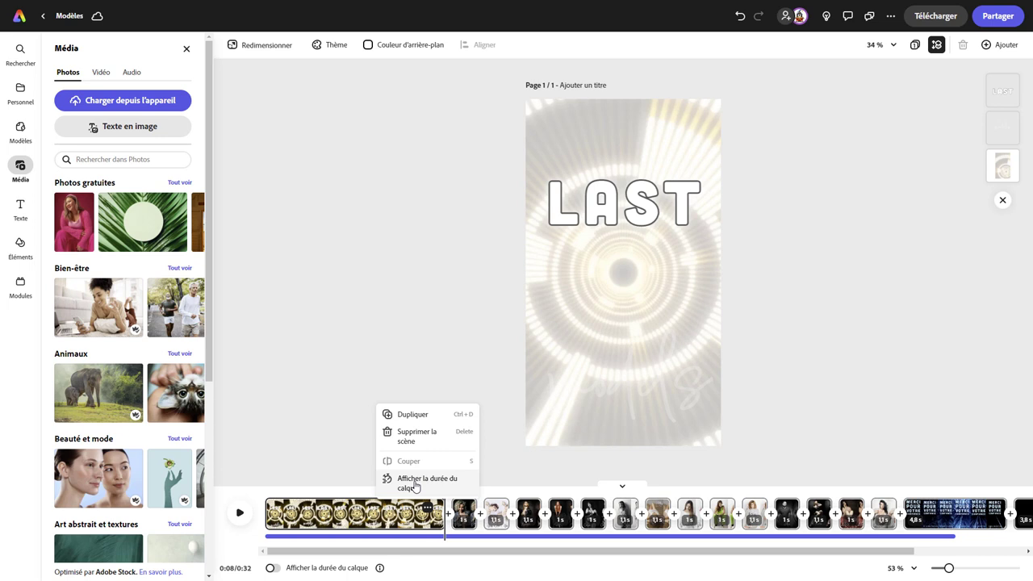
{"action": "left_click", "coordinate": [415, 484]}
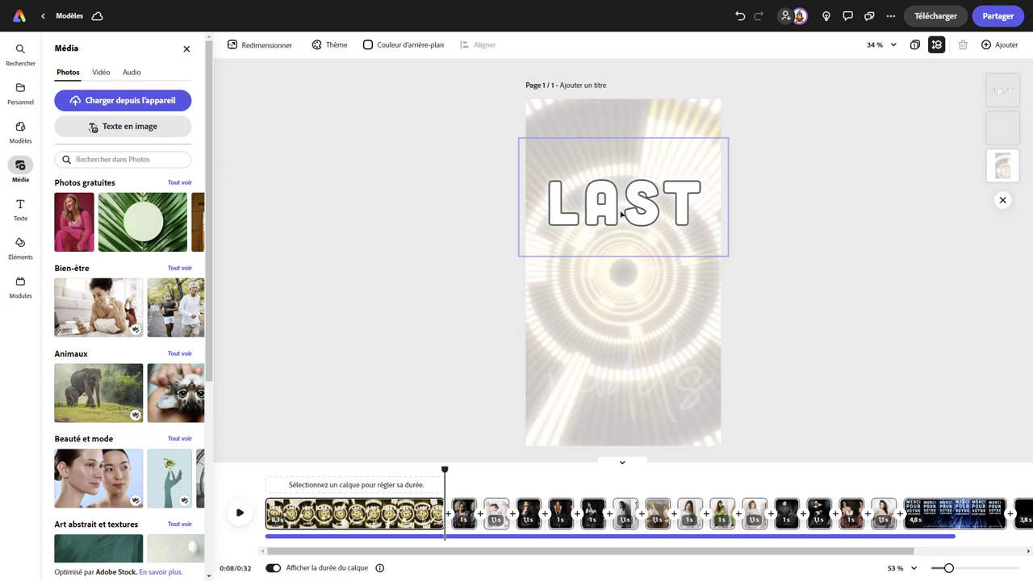
Try delaying the LAST title layer, then undo twice to restore a 2,1 s opening scene
{"action": "left_click", "coordinate": [622, 213]}
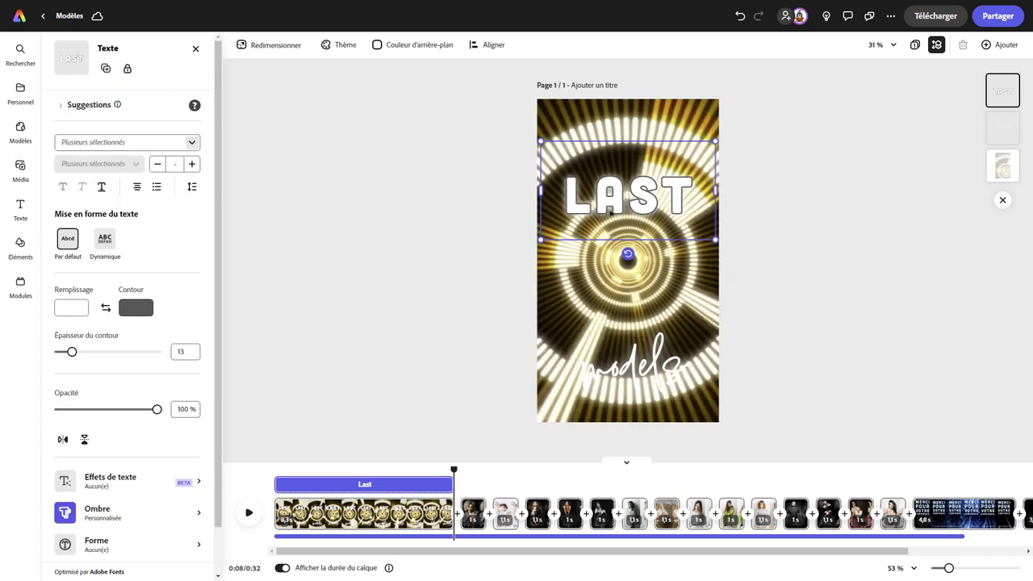
{"action": "mouse_move", "coordinate": [275, 484]}
{"action": "left_mouse_down"}
{"action": "mouse_move", "coordinate": [389, 487]}
{"action": "mouse_move", "coordinate": [274, 469]}
{"action": "mouse_move", "coordinate": [421, 485]}
{"action": "left_mouse_up"}
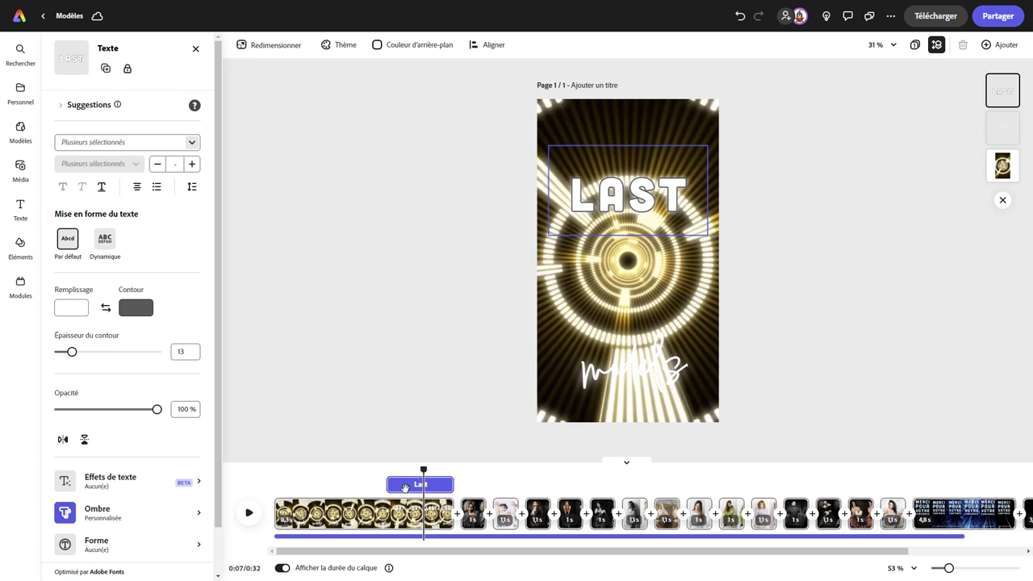
{"action": "left_click", "coordinate": [739, 16]}
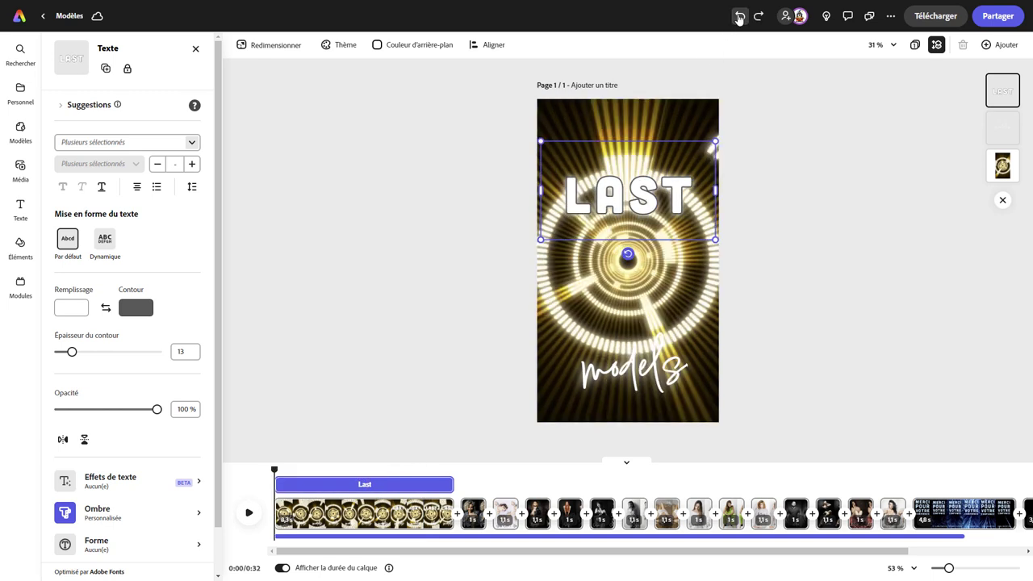
{"action": "left_click", "coordinate": [739, 16]}
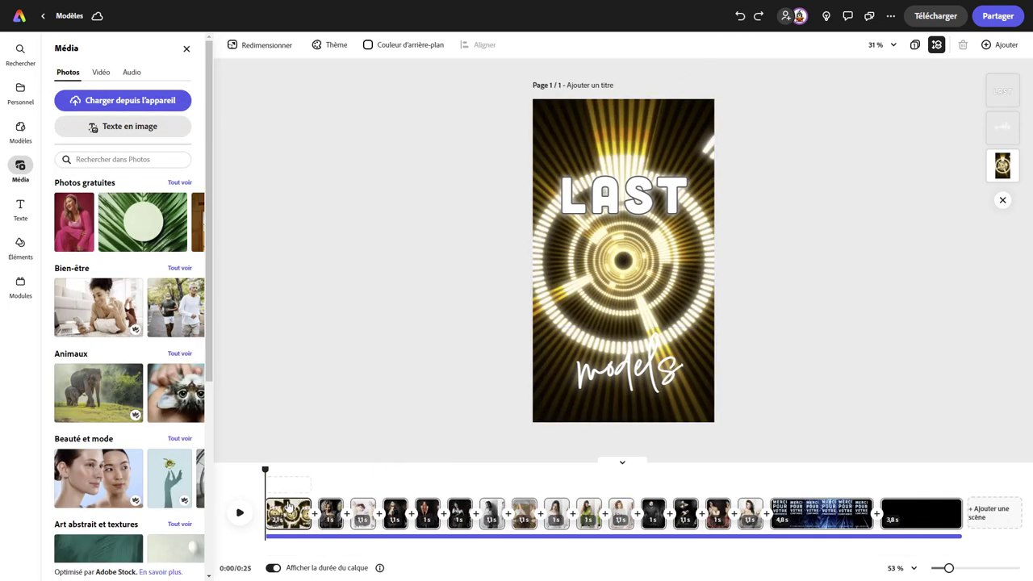
Select the 25,3 s Energetic Fashion Pop soundtrack and view its options at 100 % volume
{"action": "left_click", "coordinate": [304, 537]}
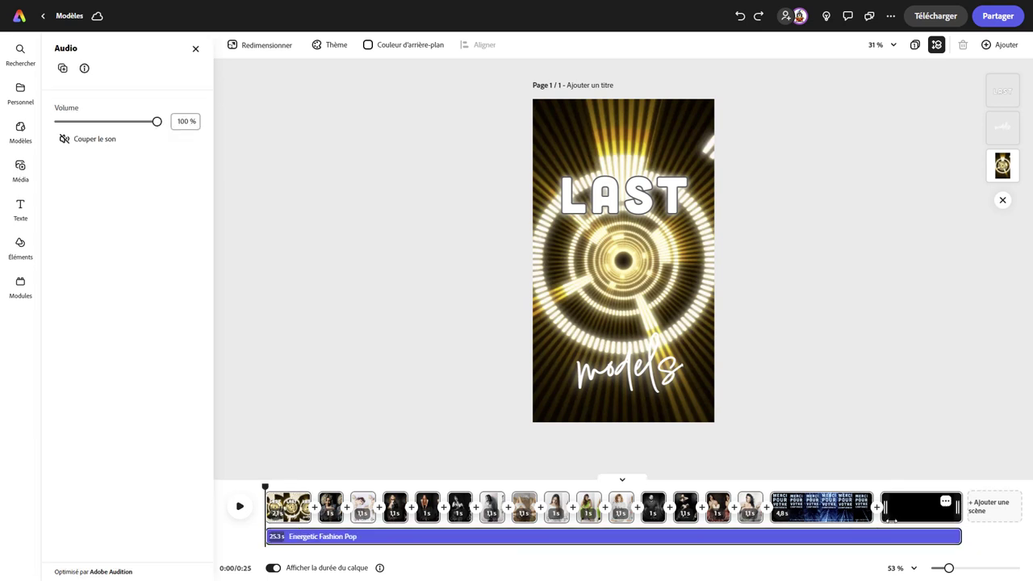
{"action": "left_click", "coordinate": [944, 537]}
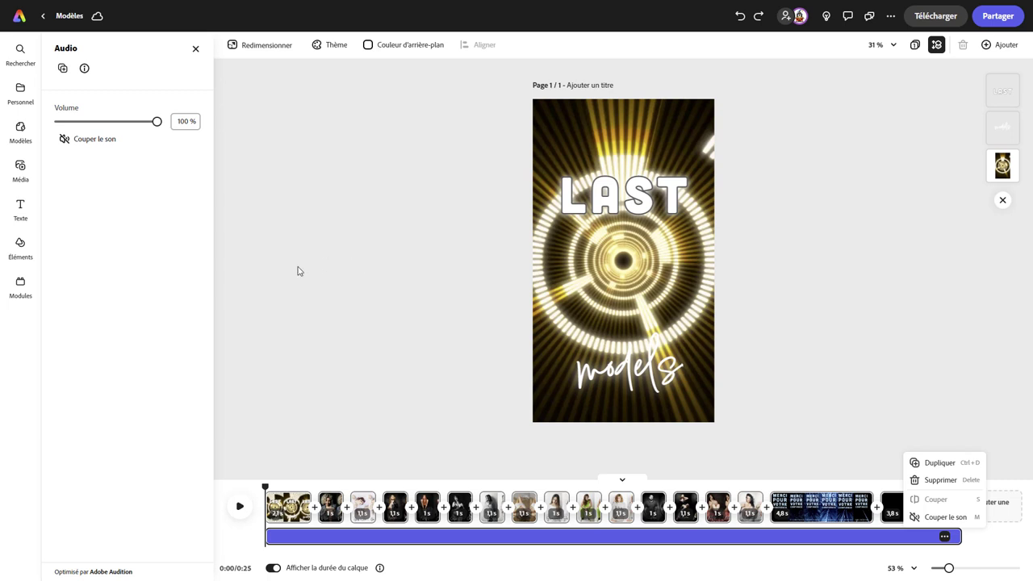
Return to the home page and start the Redimensionner une image quick action from Actions rapides
{"action": "left_click", "coordinate": [43, 16]}
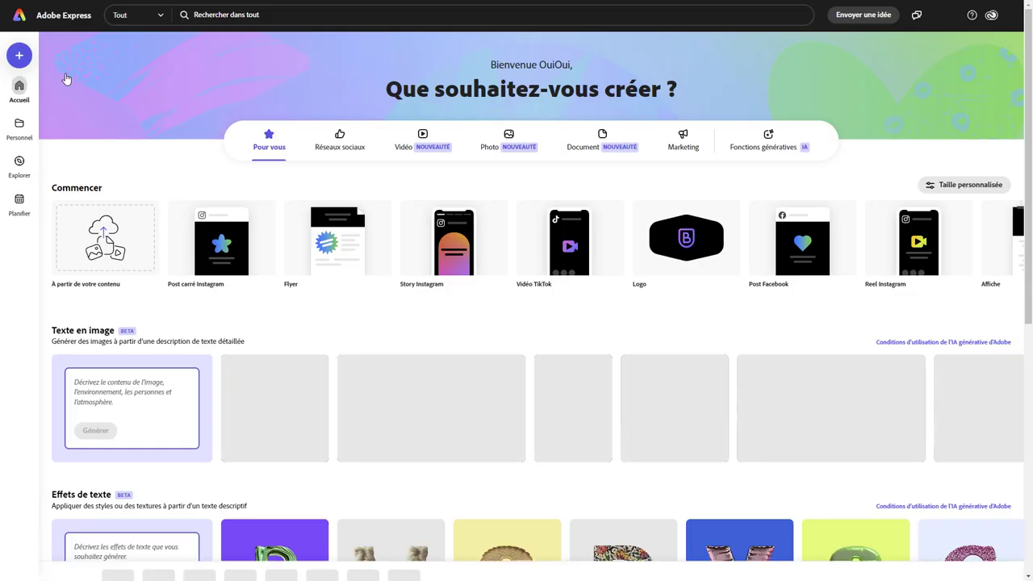
{"action": "left_click", "coordinate": [21, 55]}
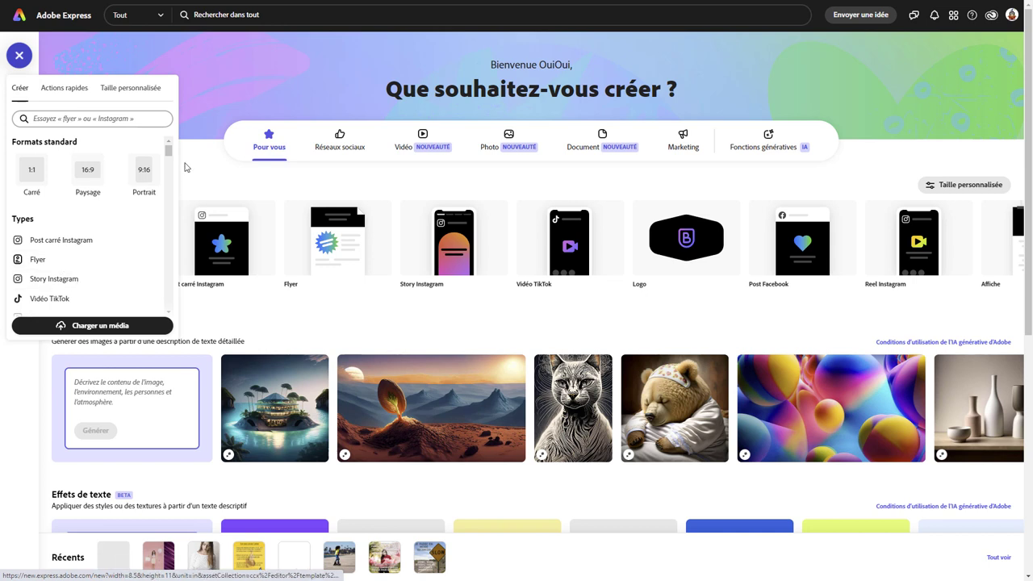
{"action": "left_click_drag", "start_coordinate": [169, 154], "coordinate": [169, 181]}
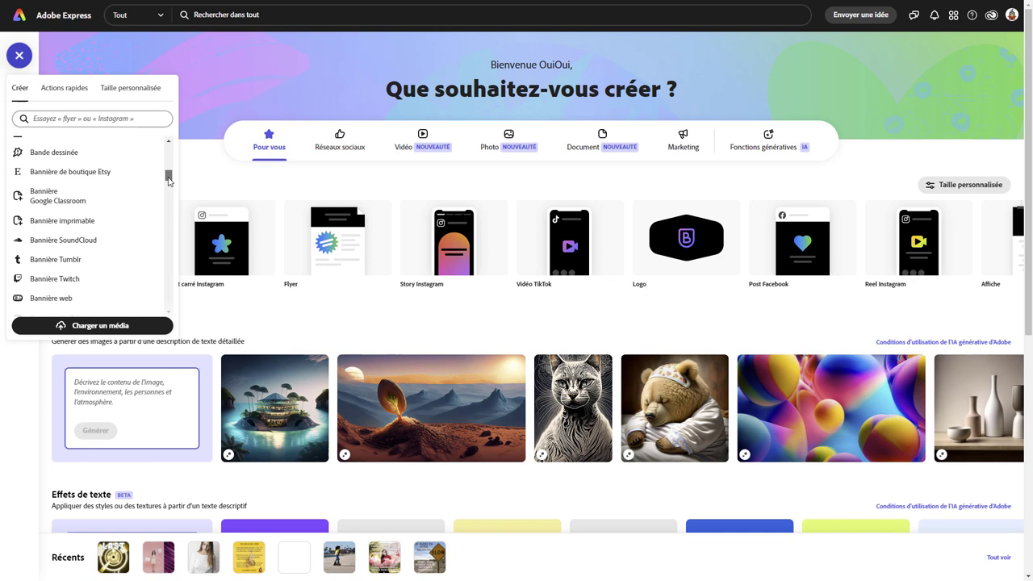
{"action": "mouse_move", "coordinate": [168, 181]}
{"action": "left_mouse_down"}
{"action": "mouse_move", "coordinate": [162, 294]}
{"action": "mouse_move", "coordinate": [161, 151]}
{"action": "left_mouse_up"}
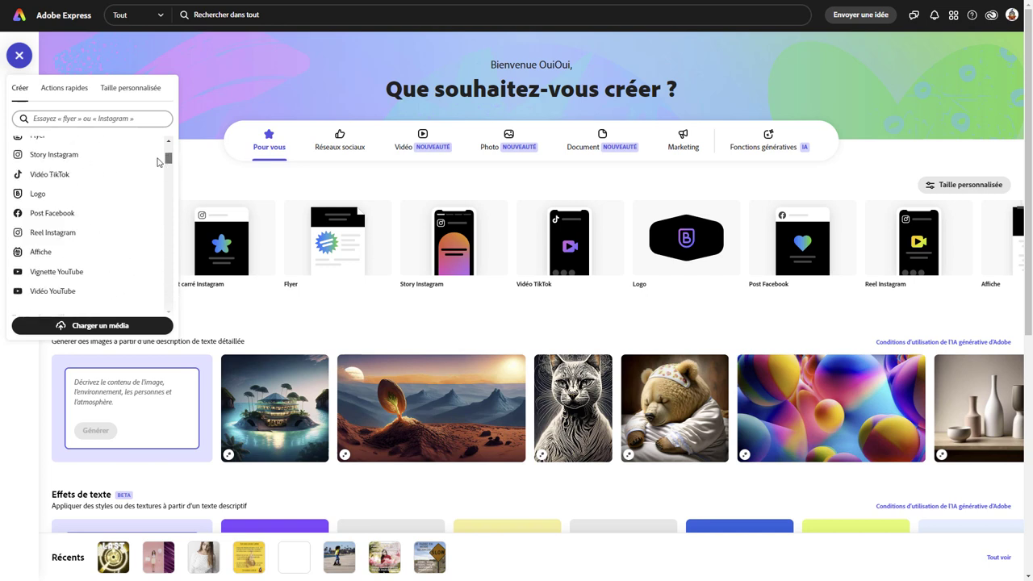
{"action": "left_click", "coordinate": [71, 94]}
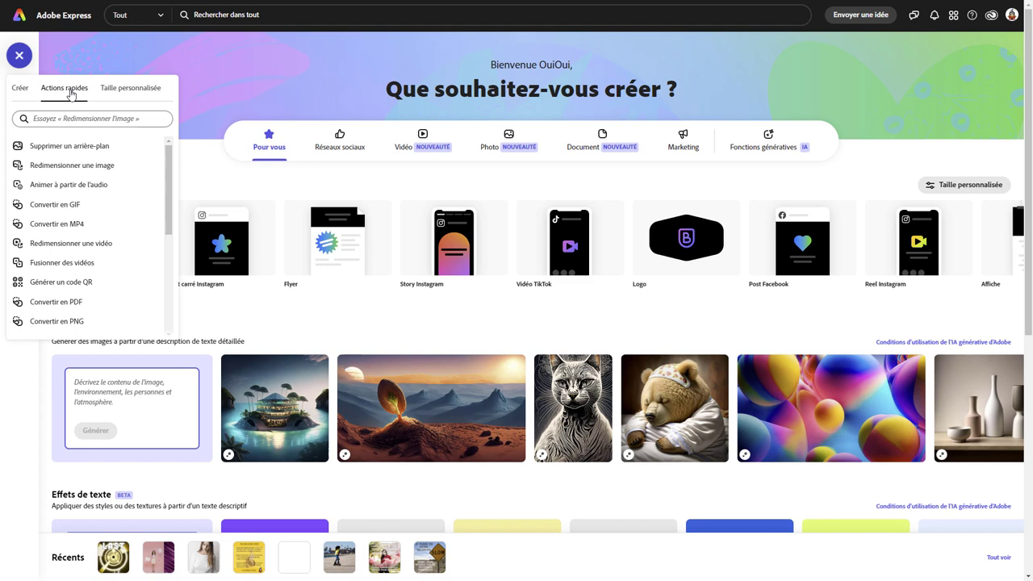
{"action": "left_click", "coordinate": [89, 172]}
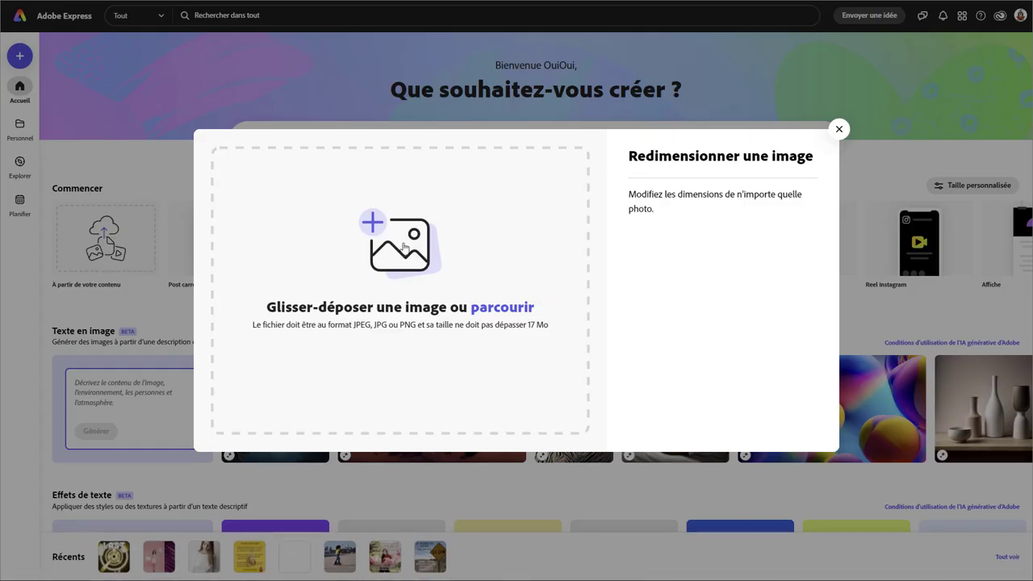
Load the caterpillar photo into the resizer, crop it to square 1:1, and reposition it
{"action": "left_click", "coordinate": [406, 247]}
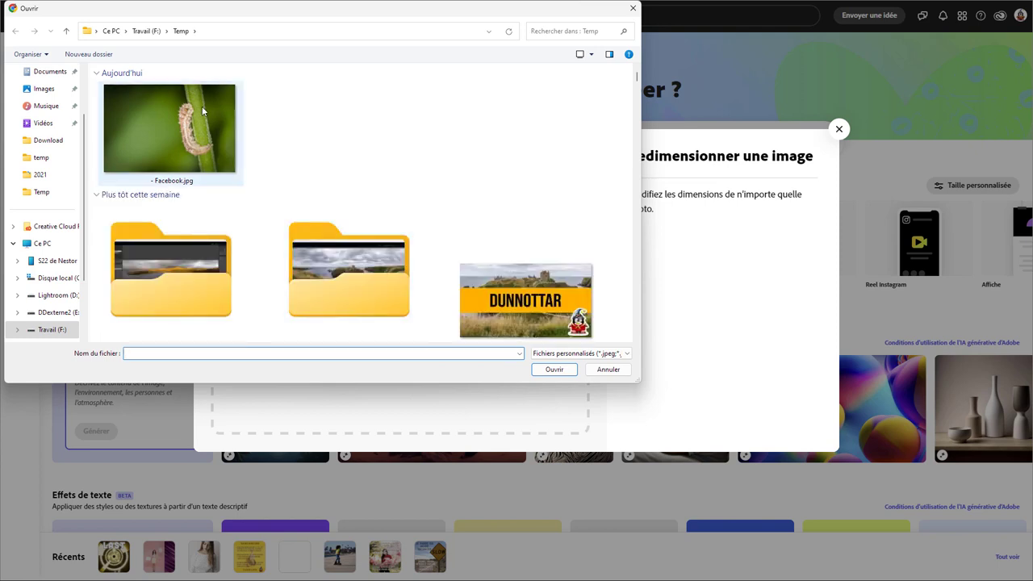
{"action": "left_click", "coordinate": [203, 110]}
{"action": "left_click", "coordinate": [555, 369]}
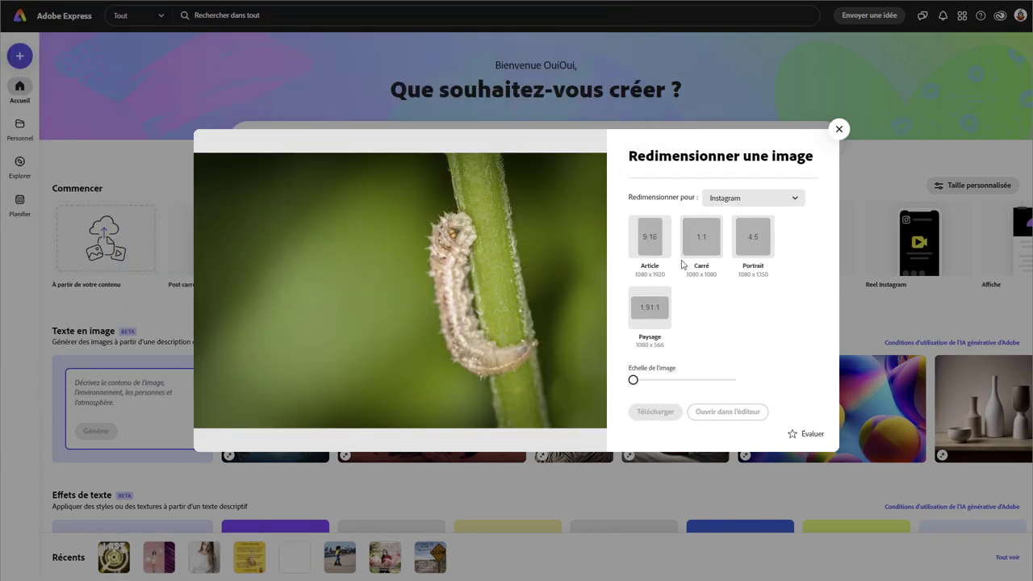
{"action": "left_click", "coordinate": [711, 236]}
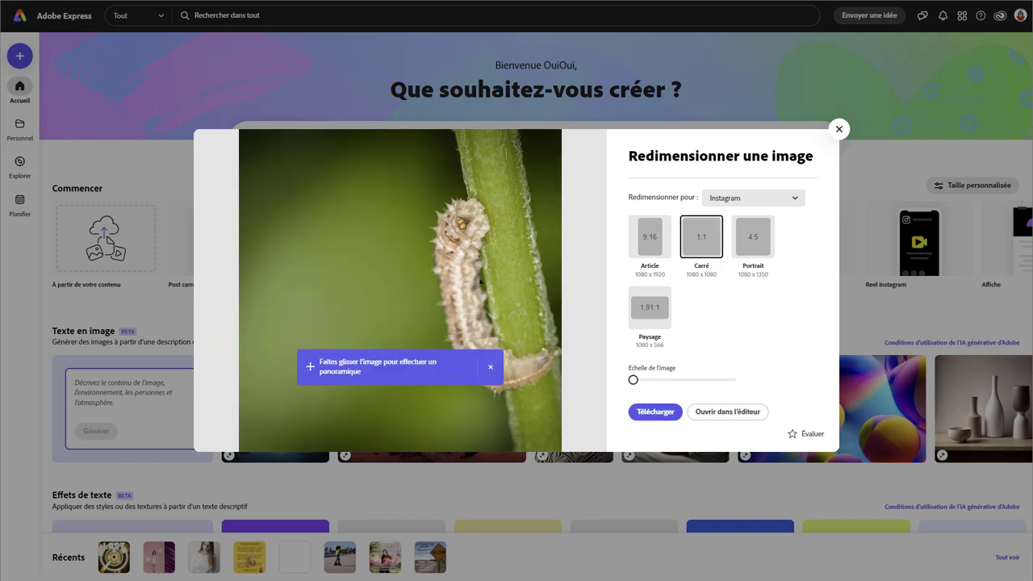
{"action": "left_click_drag", "start_coordinate": [480, 281], "coordinate": [383, 289]}
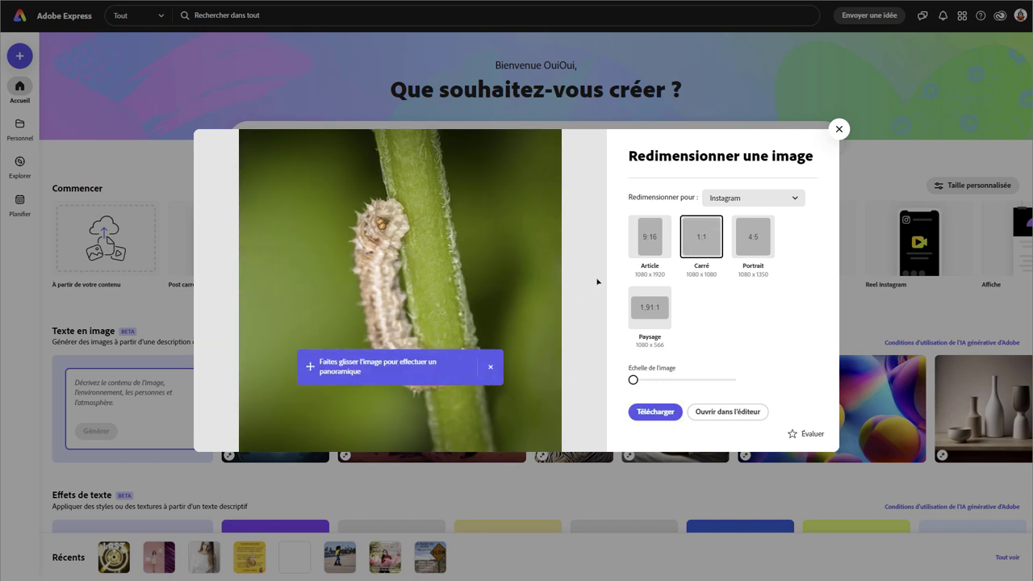
Set a custom 1080 × 1080 size, enlarge the image scale, and open the result in the editor
{"action": "left_click", "coordinate": [760, 205]}
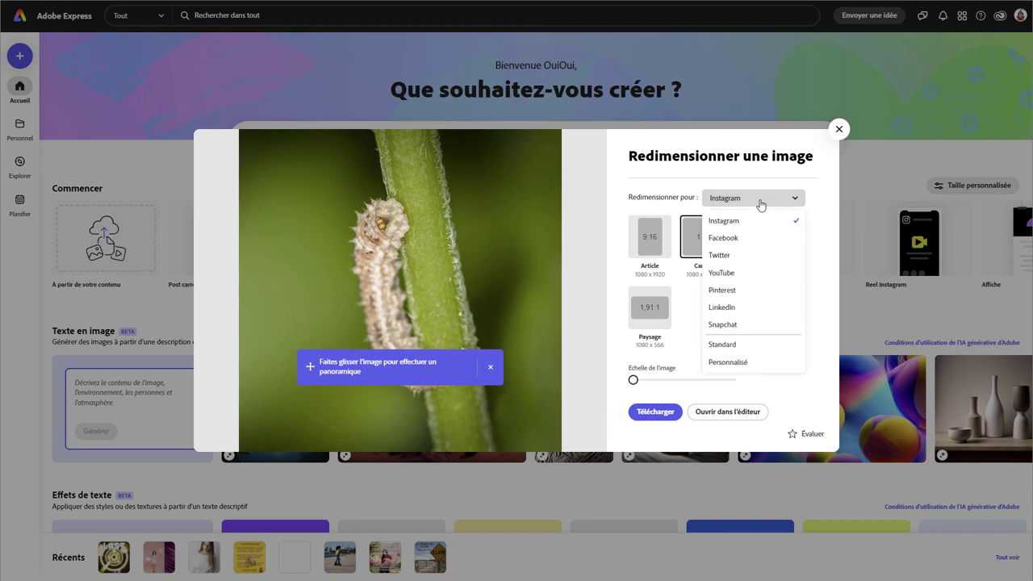
{"action": "left_click", "coordinate": [733, 363]}
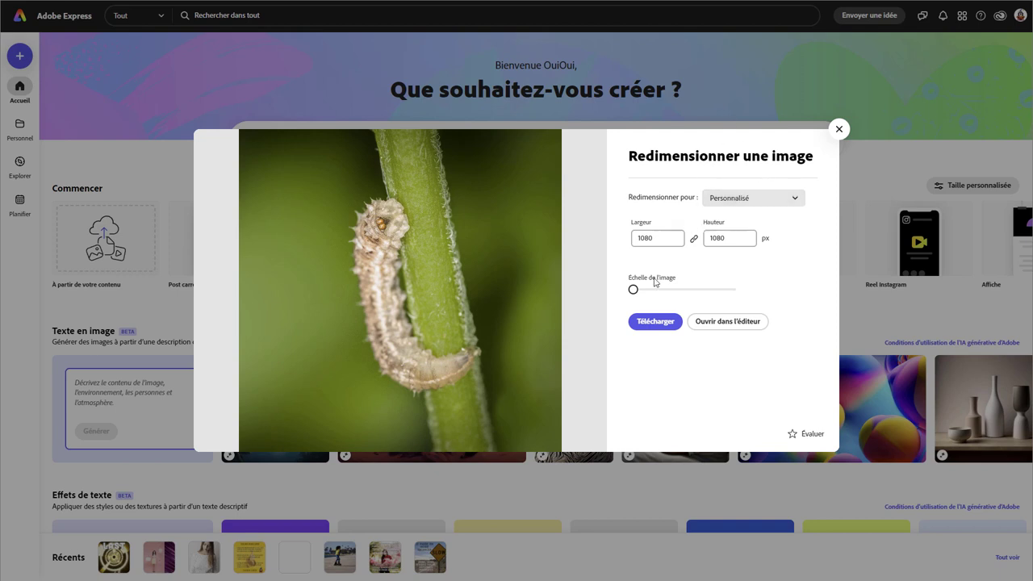
{"action": "mouse_move", "coordinate": [633, 290]}
{"action": "left_mouse_down"}
{"action": "mouse_move", "coordinate": [684, 290]}
{"action": "mouse_move", "coordinate": [611, 296]}
{"action": "left_mouse_up"}
{"action": "left_click", "coordinate": [751, 323]}
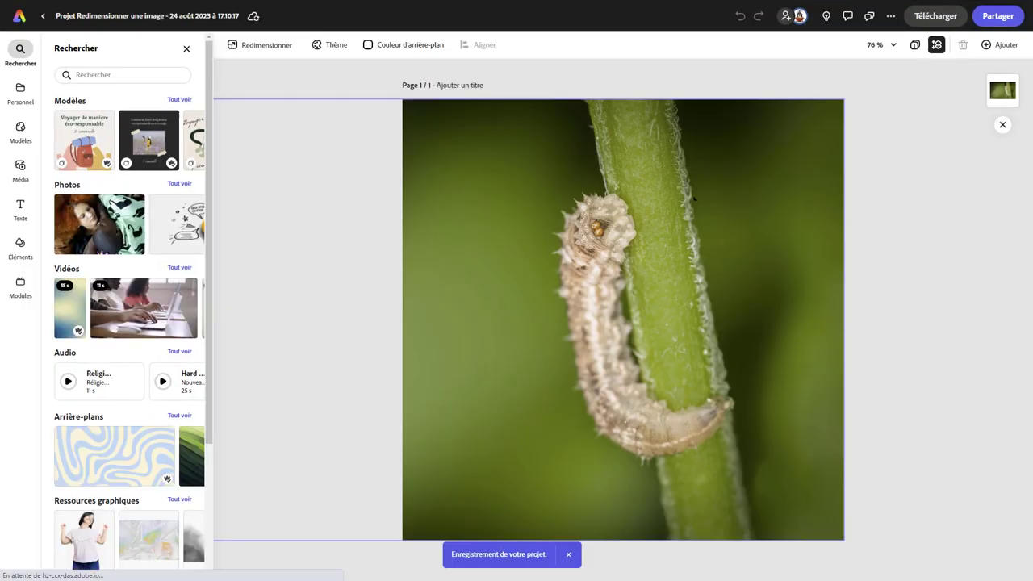
{"action": "left_click", "coordinate": [699, 309]}
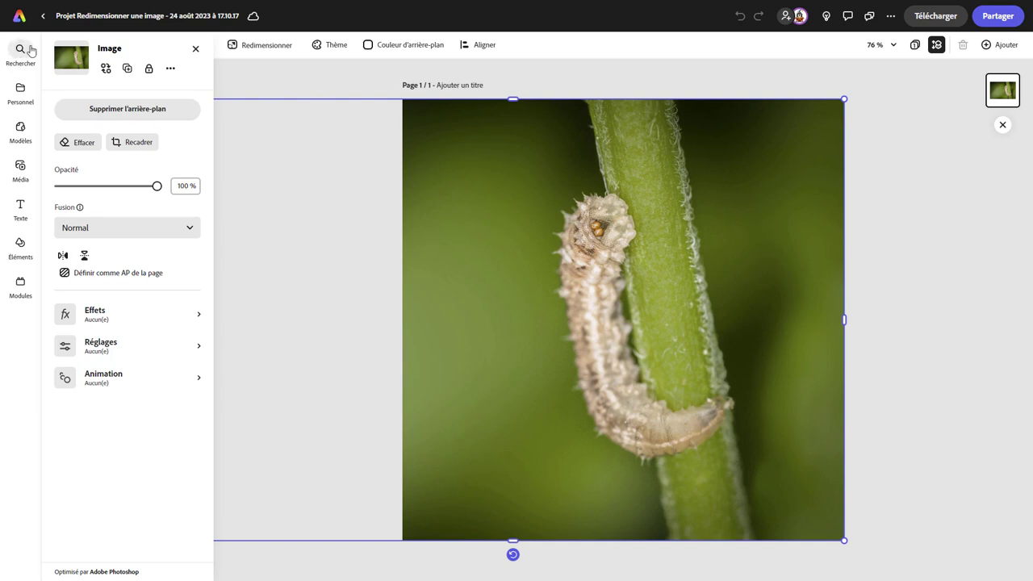
Exit the caterpillar project, browse the quick actions, and return to the Créer formats list
{"action": "left_click", "coordinate": [39, 18]}
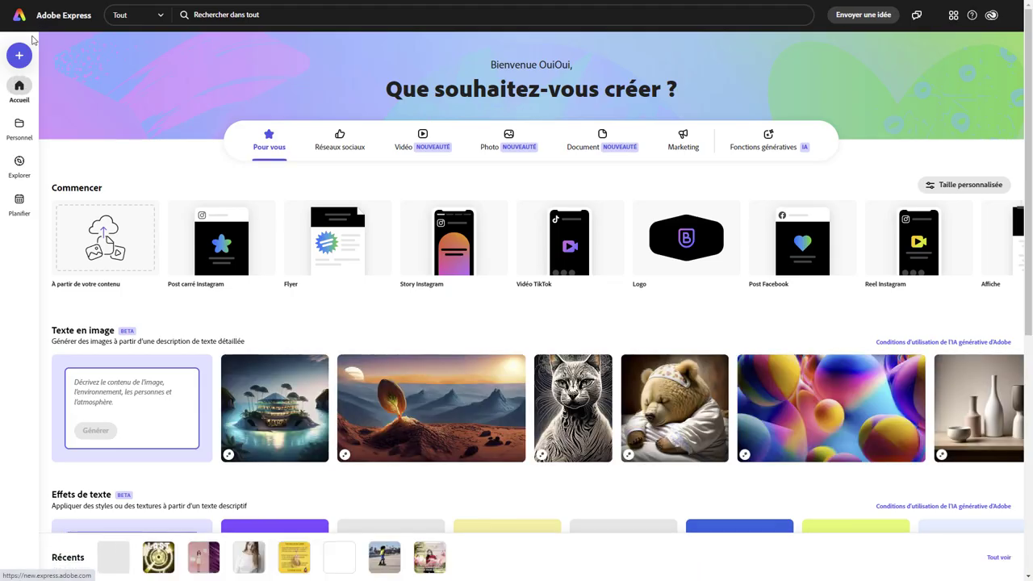
{"action": "left_click", "coordinate": [20, 56]}
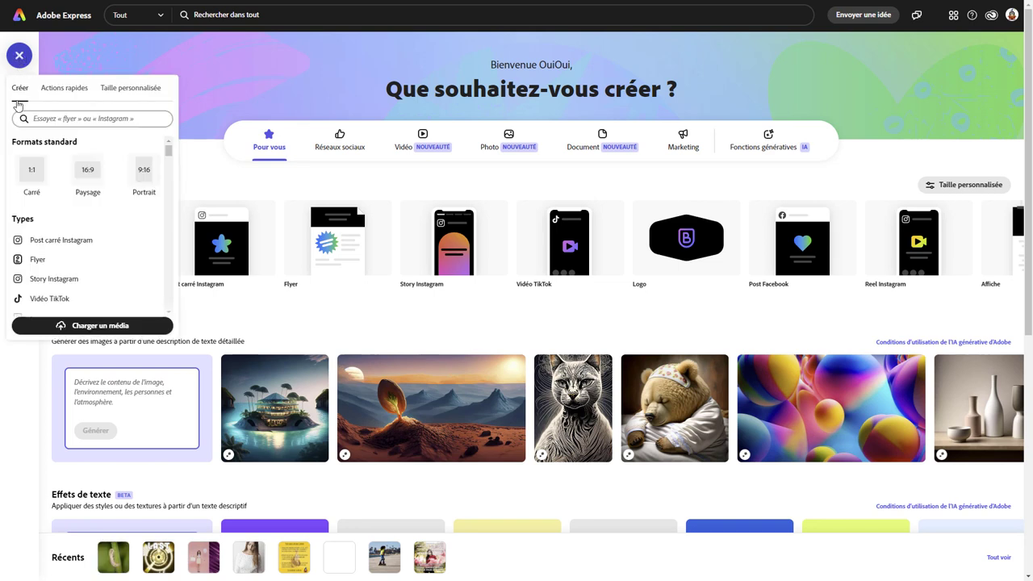
{"action": "left_click", "coordinate": [55, 96]}
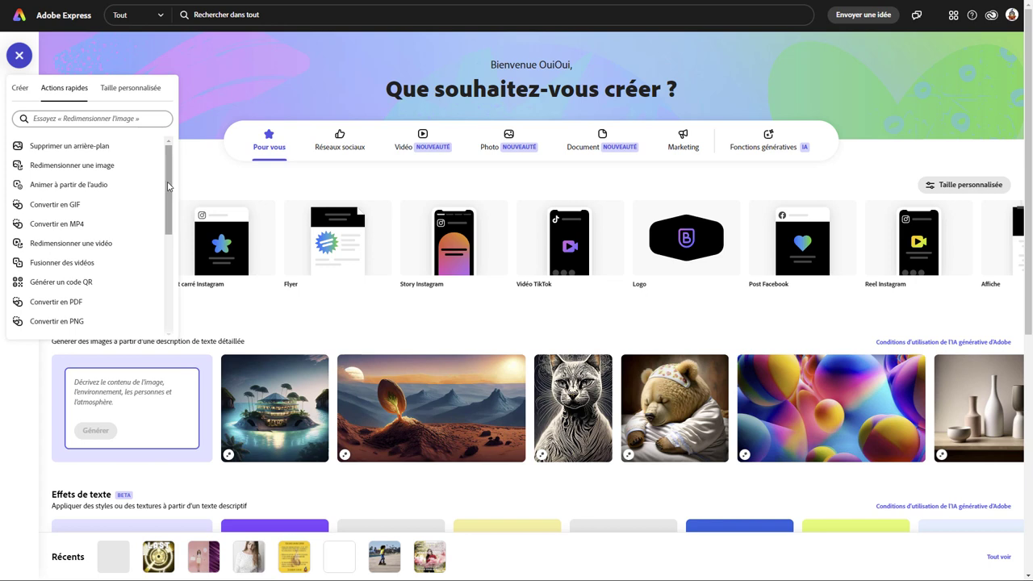
{"action": "mouse_move", "coordinate": [170, 189]}
{"action": "left_mouse_down"}
{"action": "mouse_move", "coordinate": [168, 300]}
{"action": "mouse_move", "coordinate": [162, 181]}
{"action": "left_mouse_up"}
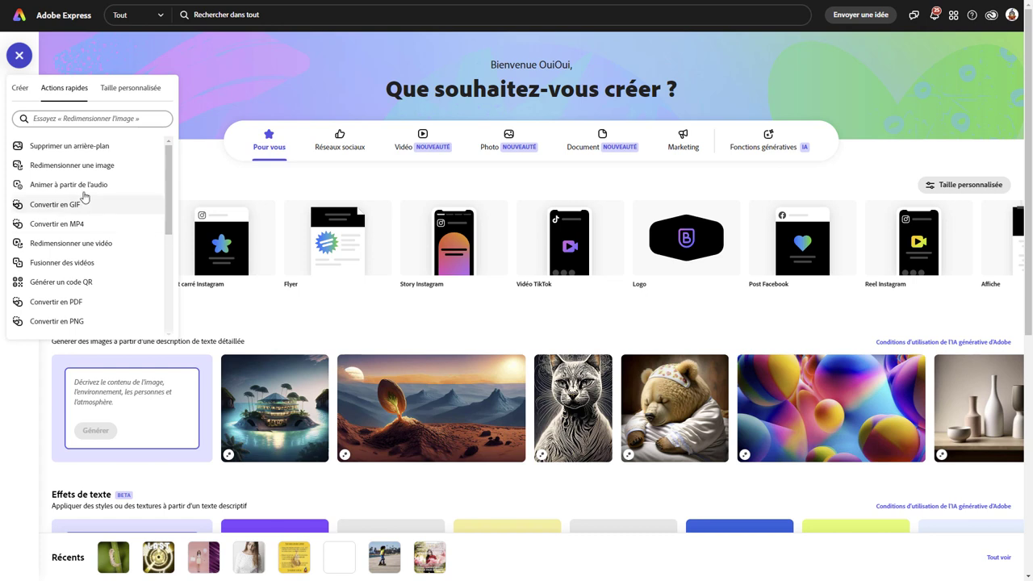
{"action": "left_click", "coordinate": [20, 91]}
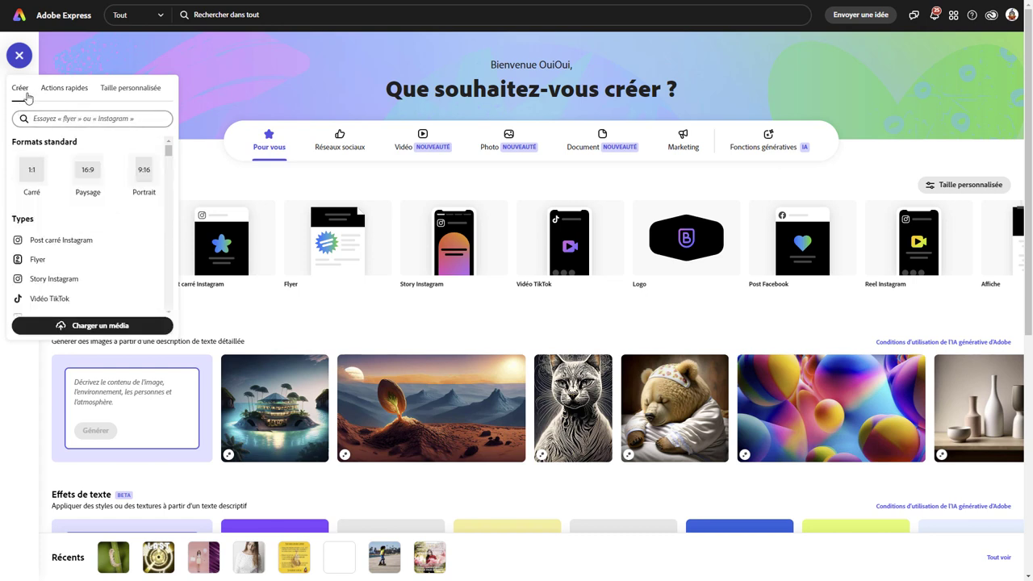
Create a new square (Carré) design and search the stock photos for 'girly'
{"action": "left_click", "coordinate": [73, 240]}
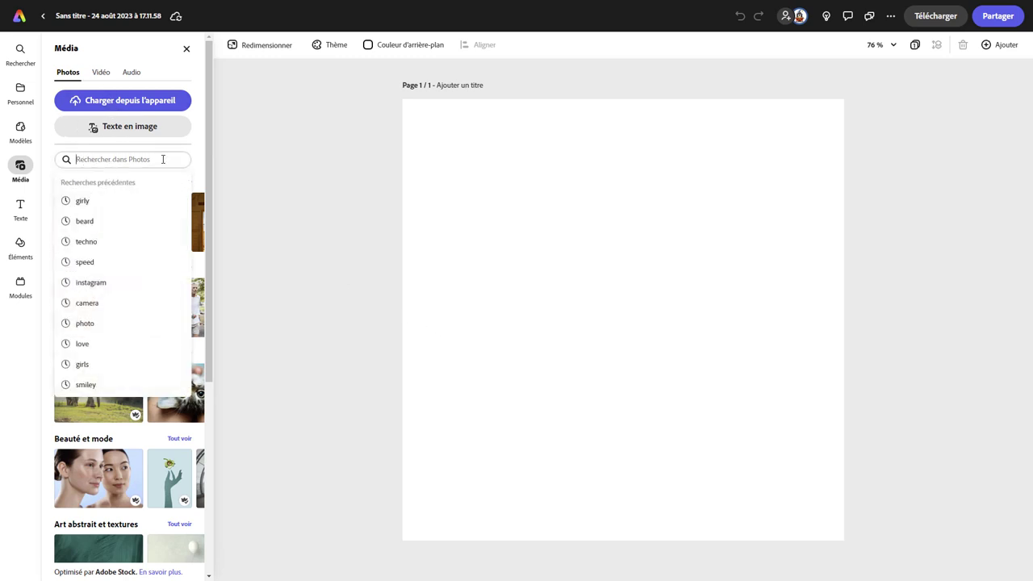
{"action": "type", "text": "girly"}
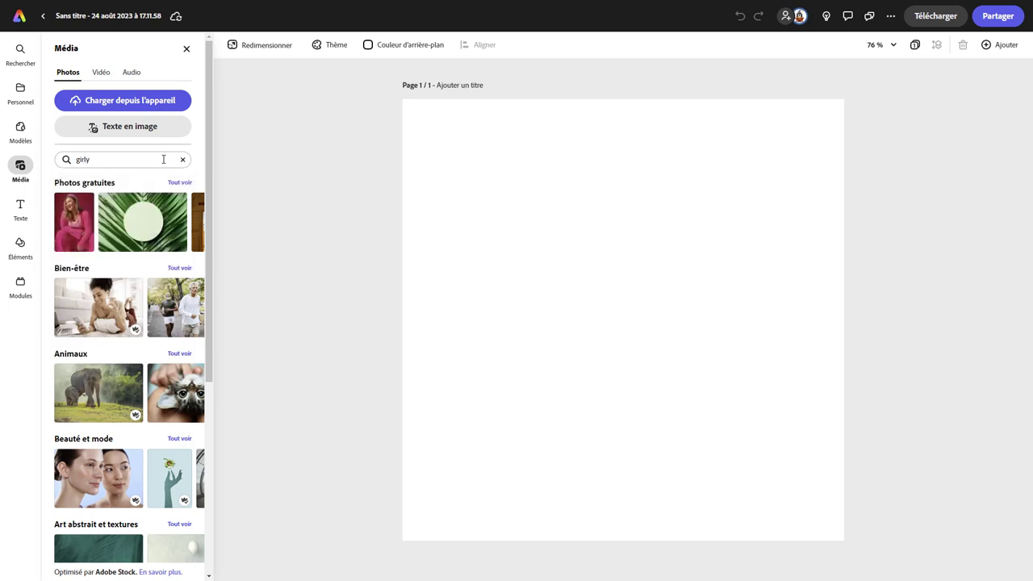
{"action": "key", "text": "Return"}
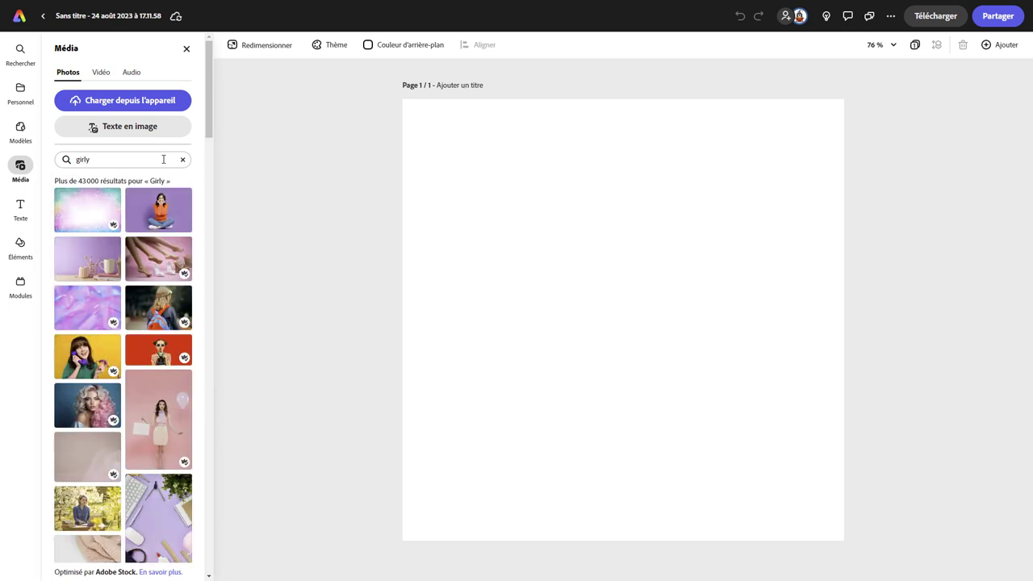
{"action": "scroll", "coordinate": [167, 290], "scroll_direction": "down", "scroll_amount": 3}
{"action": "scroll", "coordinate": [167, 287], "scroll_direction": "down", "scroll_amount": 1}
{"action": "scroll", "coordinate": [166, 285], "scroll_direction": "down", "scroll_amount": 1}
{"action": "scroll", "coordinate": [165, 284], "scroll_direction": "down", "scroll_amount": 1}
{"action": "scroll", "coordinate": [165, 284], "scroll_direction": "down", "scroll_amount": 2}
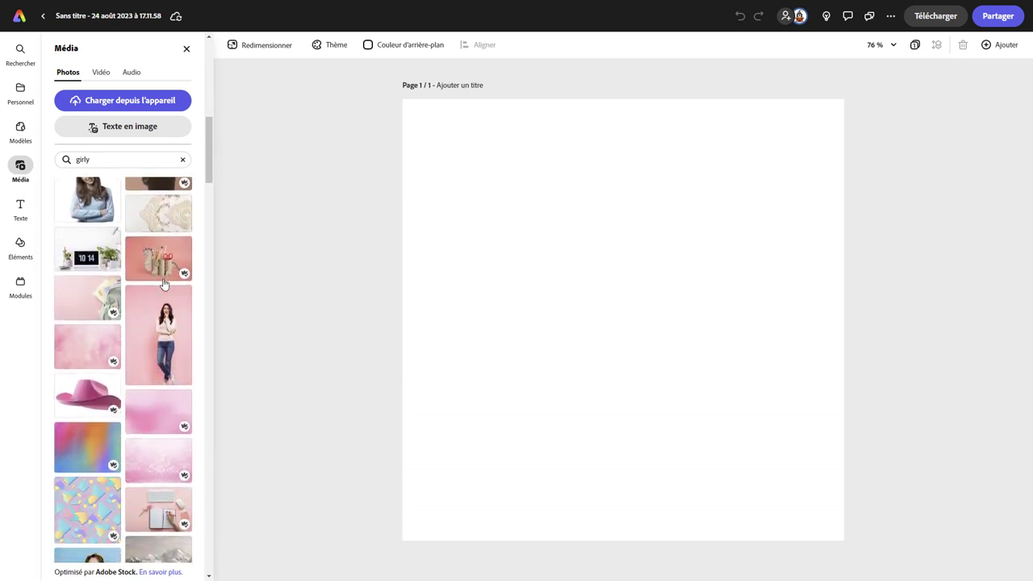
{"action": "scroll", "coordinate": [164, 283], "scroll_direction": "down", "scroll_amount": 3}
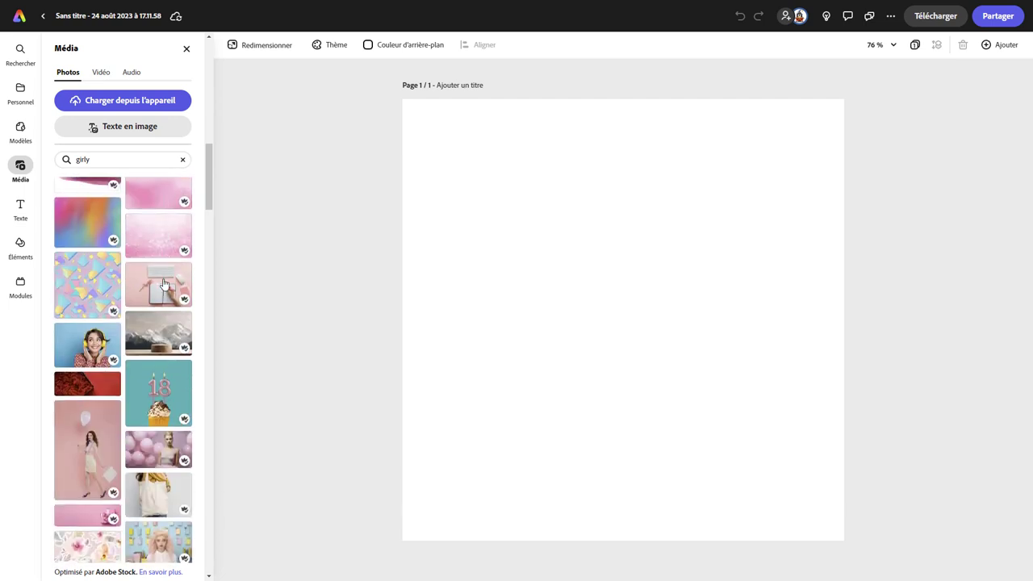
Place the pink desk photo, enlarge it to cover the page, and shift it left
{"action": "left_click_drag", "start_coordinate": [163, 283], "coordinate": [688, 386]}
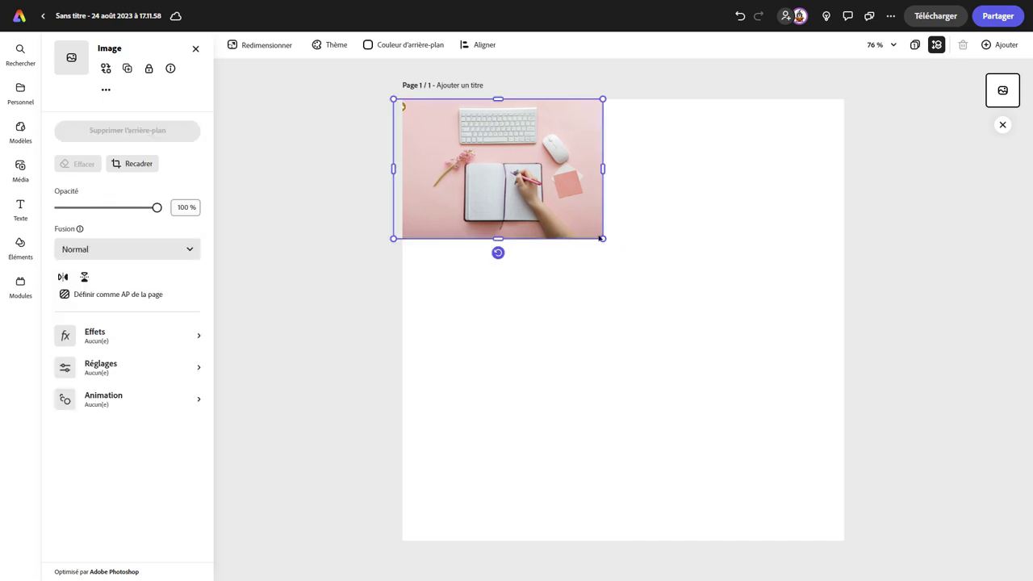
{"action": "left_click_drag", "start_coordinate": [603, 238], "coordinate": [1032, 540]}
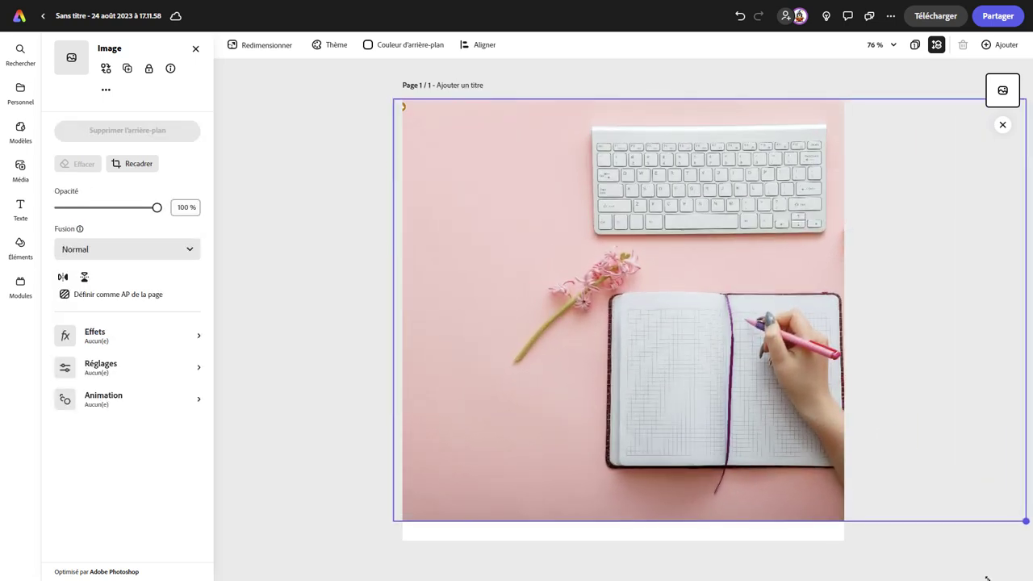
{"action": "left_click_drag", "start_coordinate": [759, 375], "coordinate": [629, 395]}
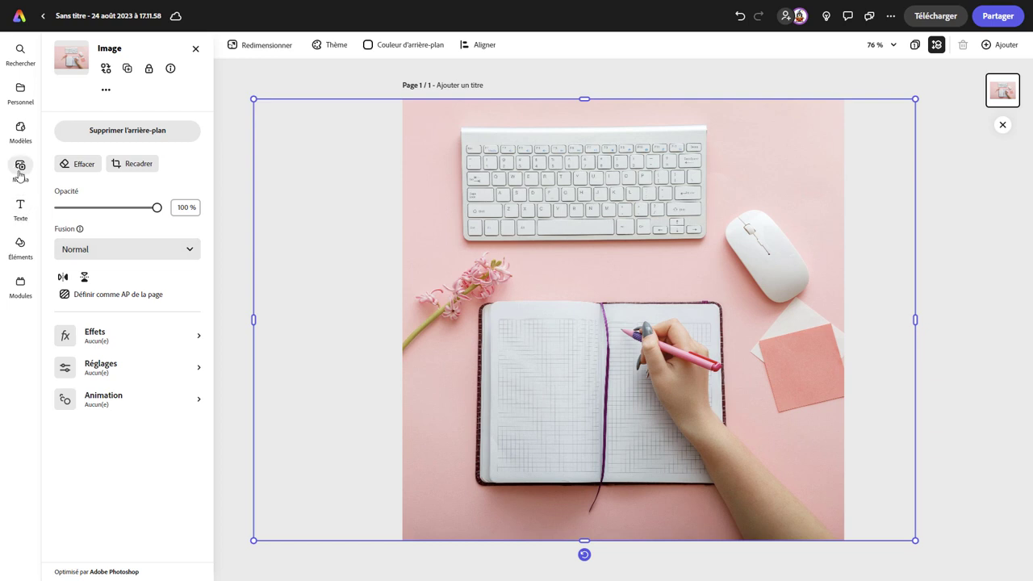
{"action": "left_click", "coordinate": [21, 242]}
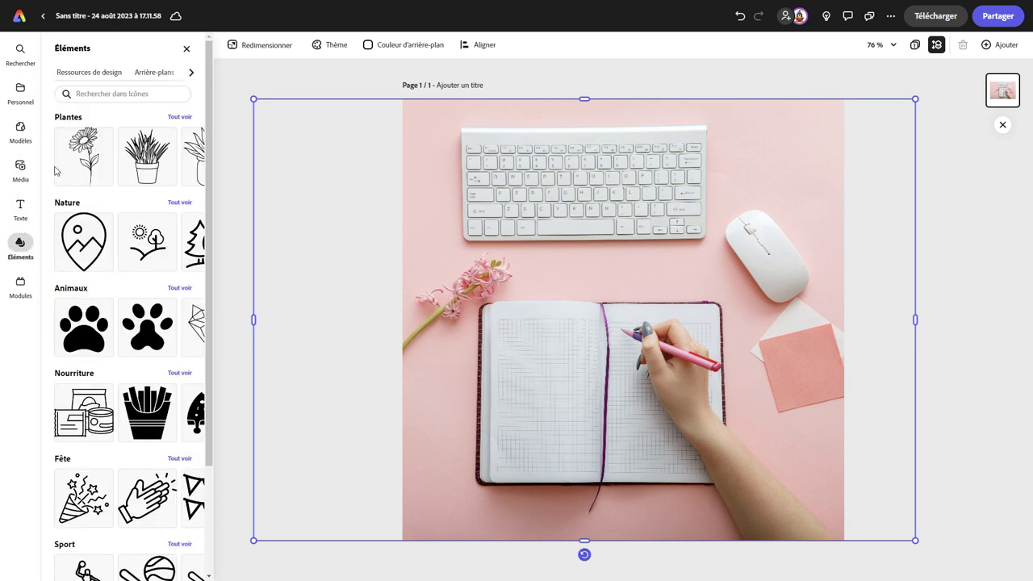
{"action": "left_click", "coordinate": [155, 72]}
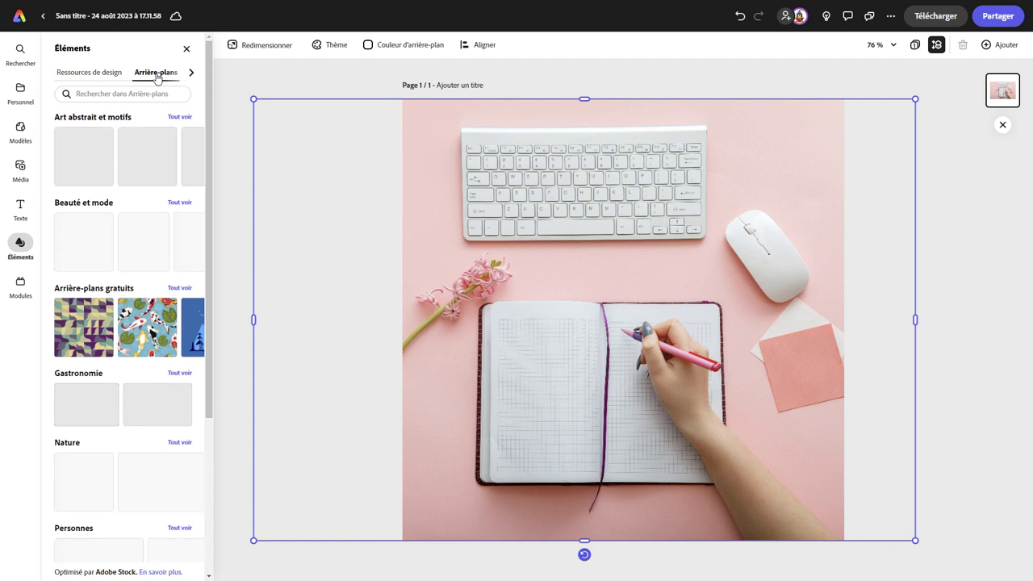
{"action": "left_click", "coordinate": [191, 73]}
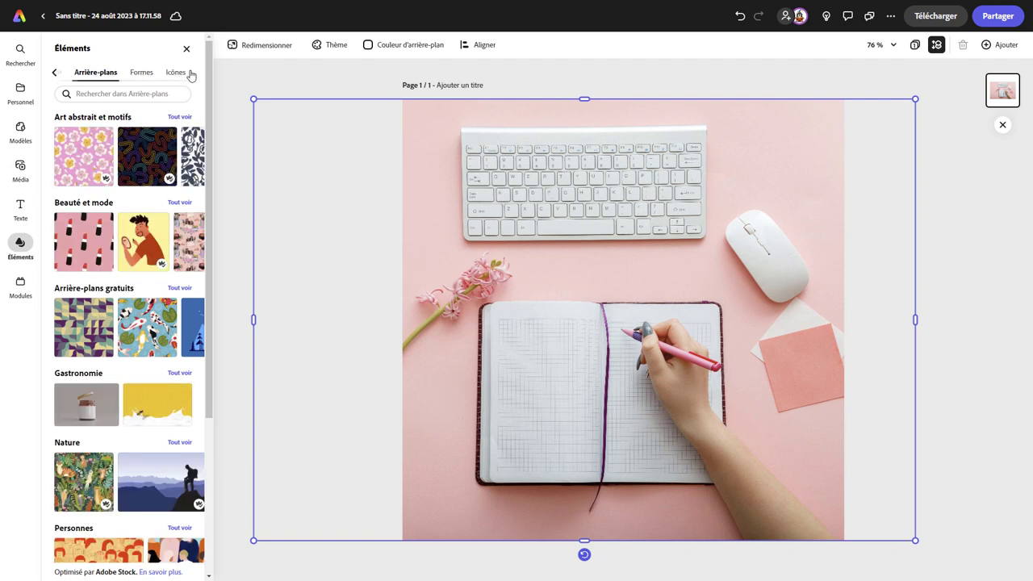
Search icons for 'smiley' and add the cat-face icon to the page
{"action": "left_click", "coordinate": [178, 74]}
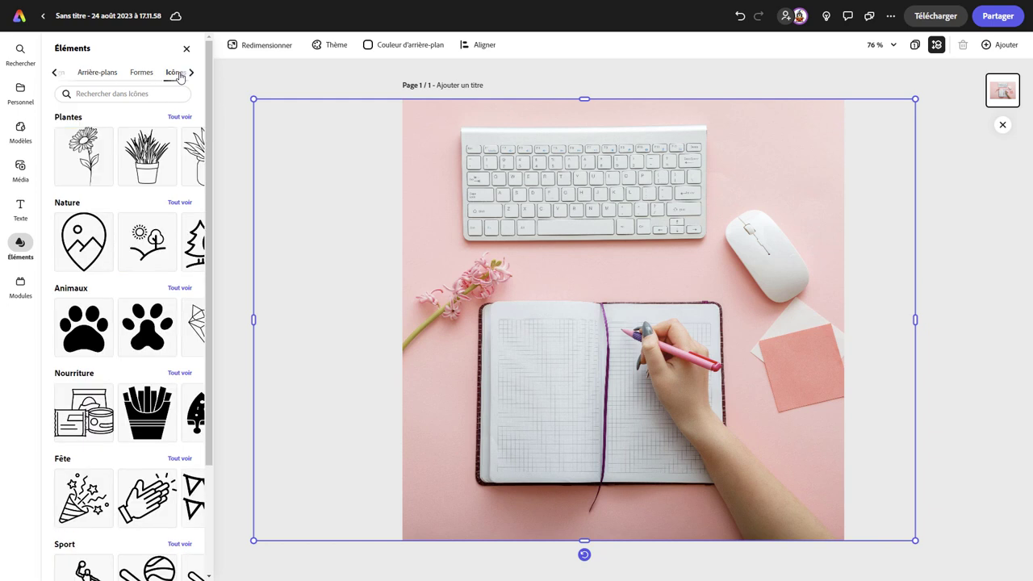
{"action": "left_click", "coordinate": [134, 92]}
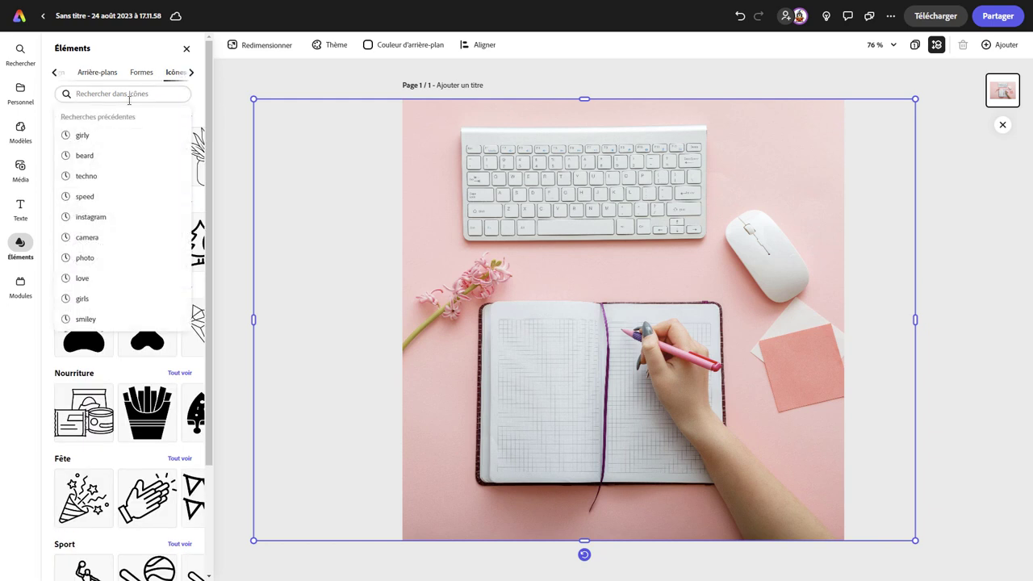
{"action": "type", "text": "smiley"}
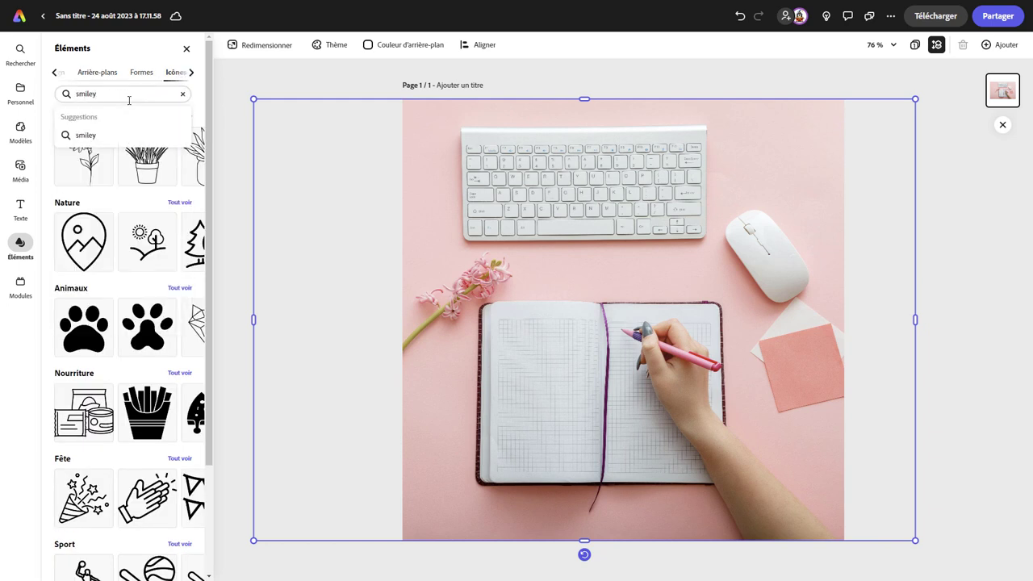
{"action": "key", "text": "Return"}
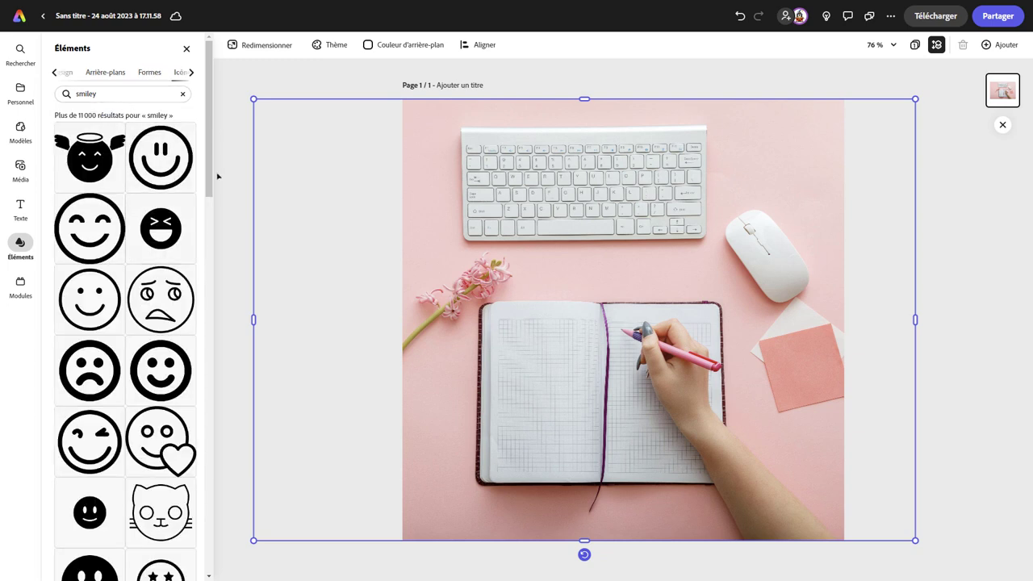
{"action": "mouse_move", "coordinate": [205, 171]}
{"action": "left_mouse_down"}
{"action": "mouse_move", "coordinate": [202, 271]}
{"action": "mouse_move", "coordinate": [207, 229]}
{"action": "left_mouse_up"}
{"action": "scroll", "coordinate": [206, 229], "scroll_direction": "down", "scroll_amount": 1}
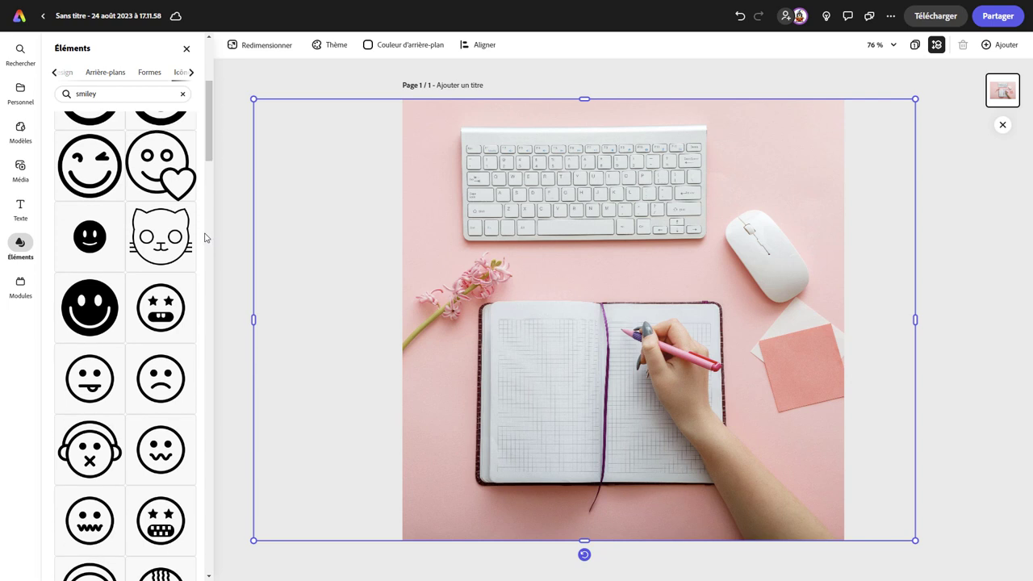
{"action": "left_click", "coordinate": [158, 242]}
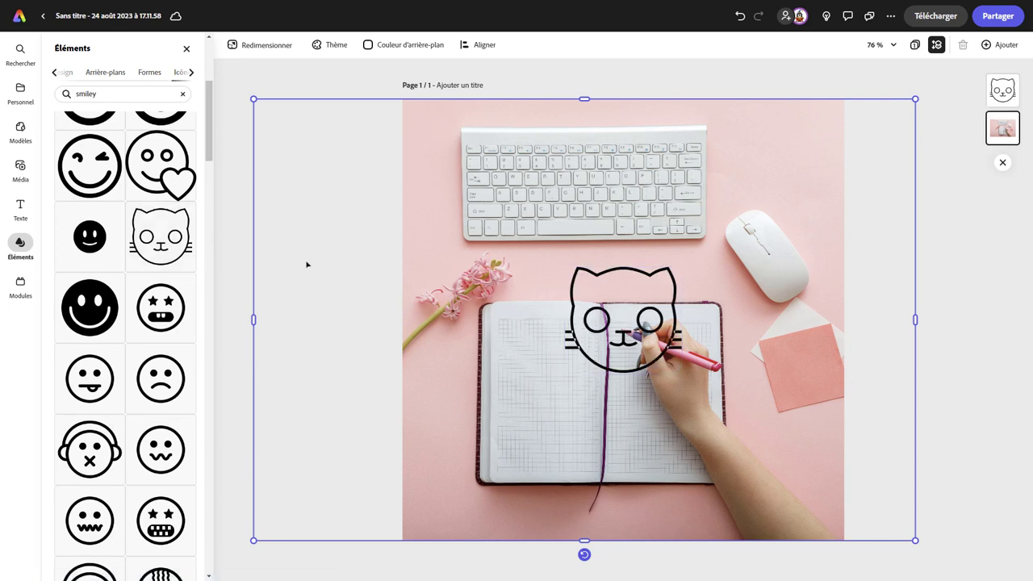
Fill the cat icon with the custom purple colour #CF37DB
{"action": "left_click", "coordinate": [637, 345]}
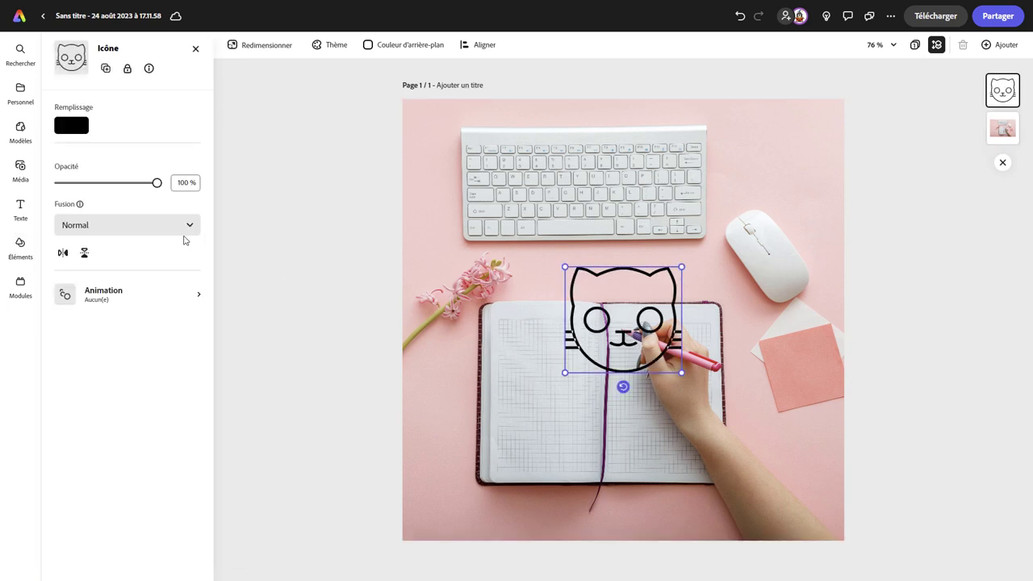
{"action": "left_click", "coordinate": [79, 127]}
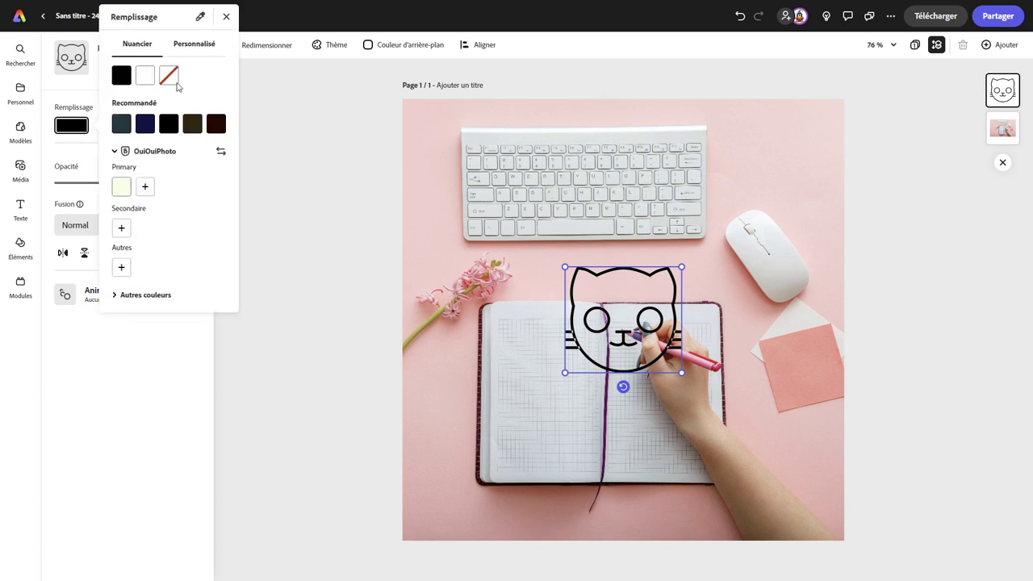
{"action": "left_click", "coordinate": [192, 45]}
{"action": "left_click", "coordinate": [207, 73]}
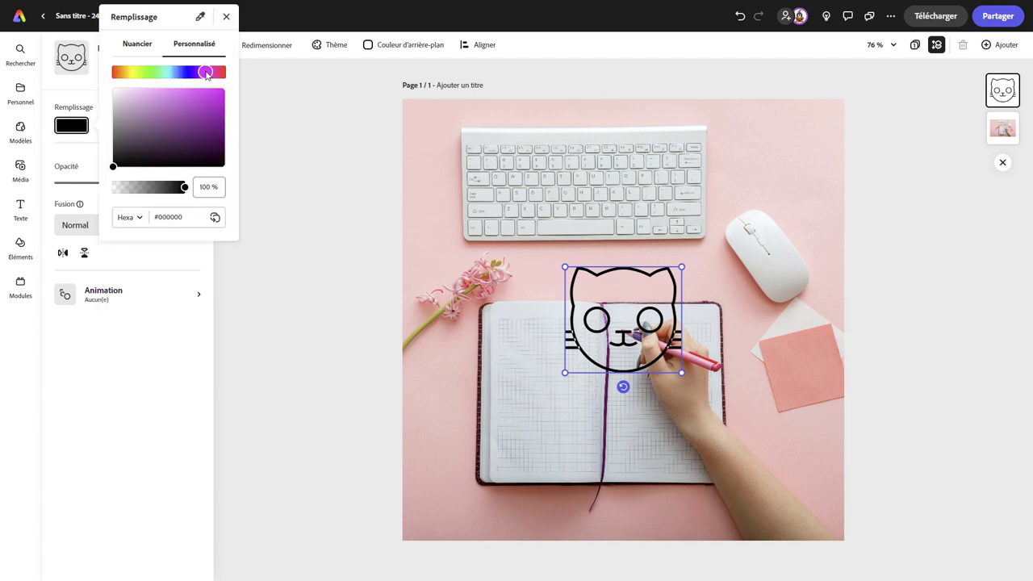
{"action": "left_click", "coordinate": [198, 98]}
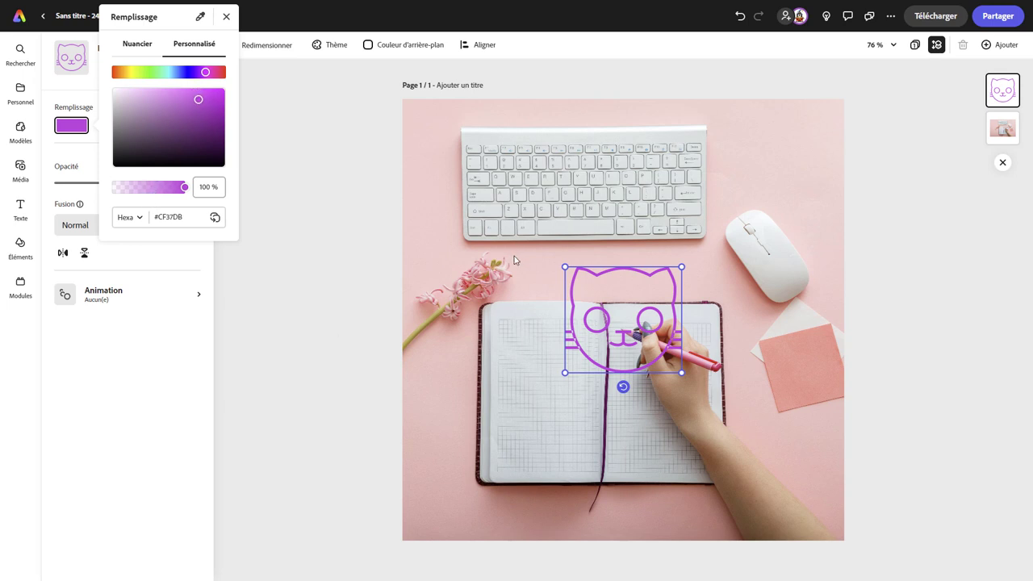
{"action": "left_click", "coordinate": [197, 298]}
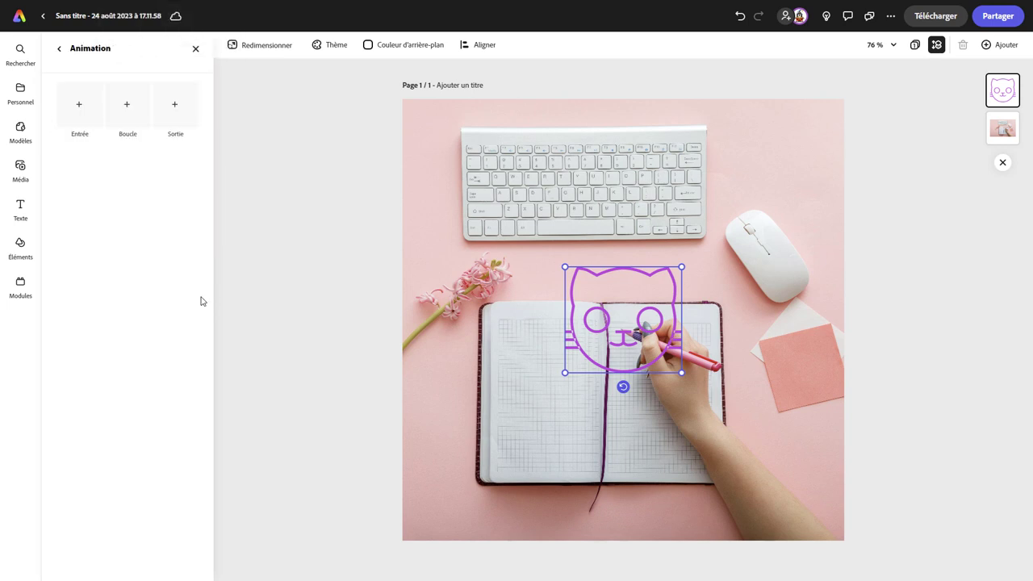
Apply the Rebond entrance animation (1 s, 2 bounces) to the purple cat
{"action": "left_click", "coordinate": [77, 107]}
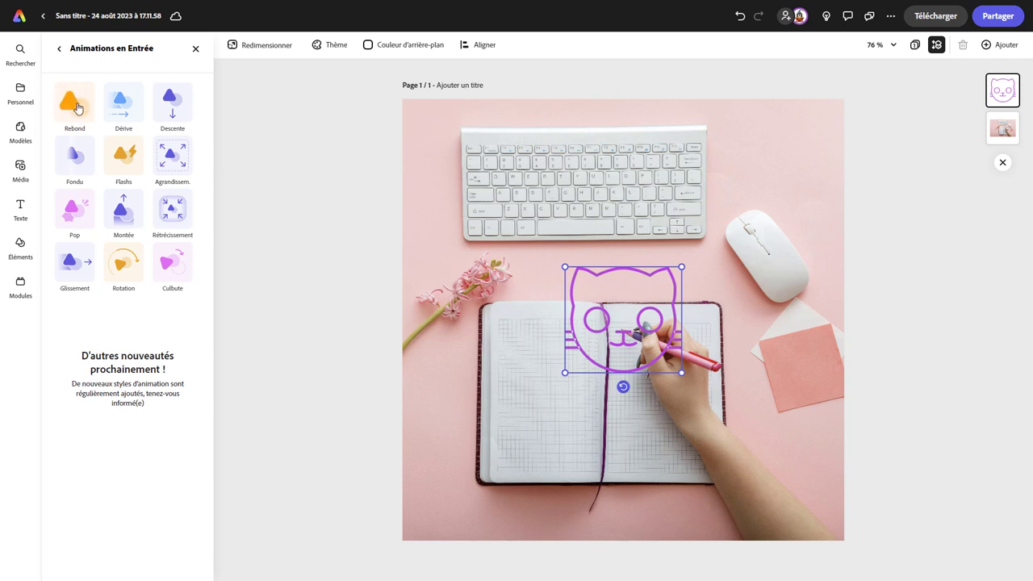
{"action": "left_click", "coordinate": [77, 103]}
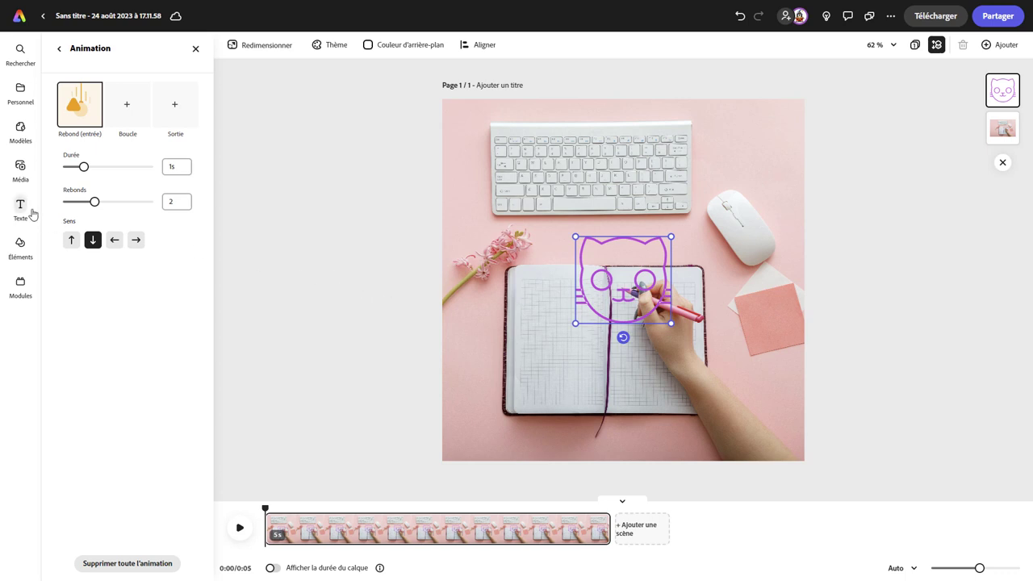
With Média > Audio open, trim the scene clip to 4.3 s and rewind the playhead
{"action": "left_click", "coordinate": [21, 166]}
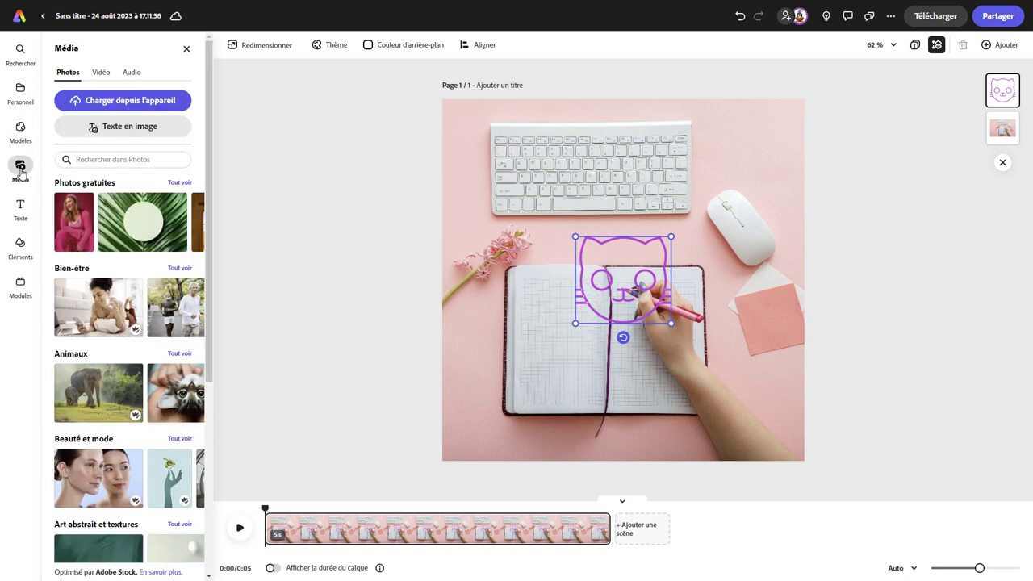
{"action": "left_click", "coordinate": [131, 72]}
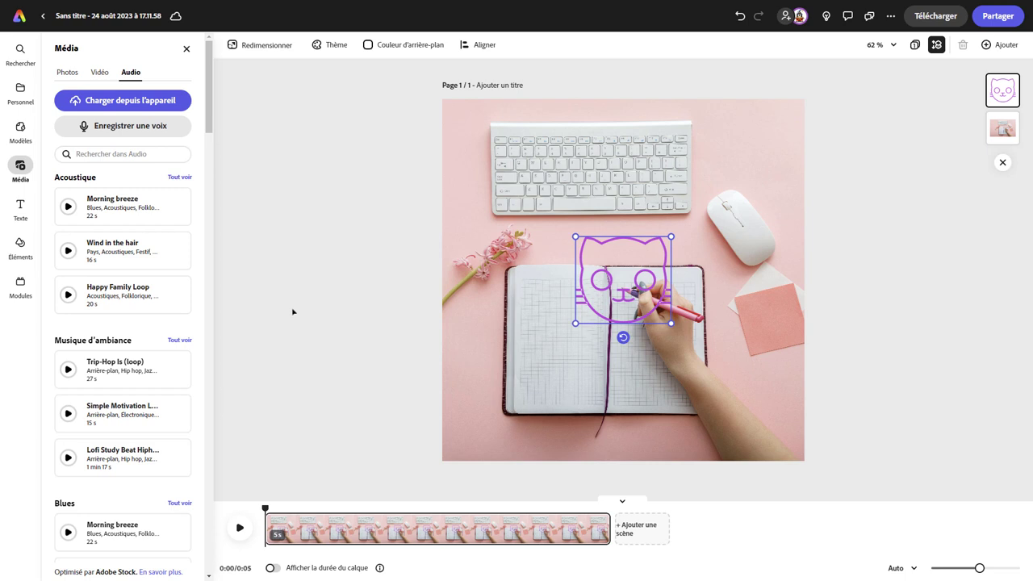
{"action": "mouse_move", "coordinate": [601, 525]}
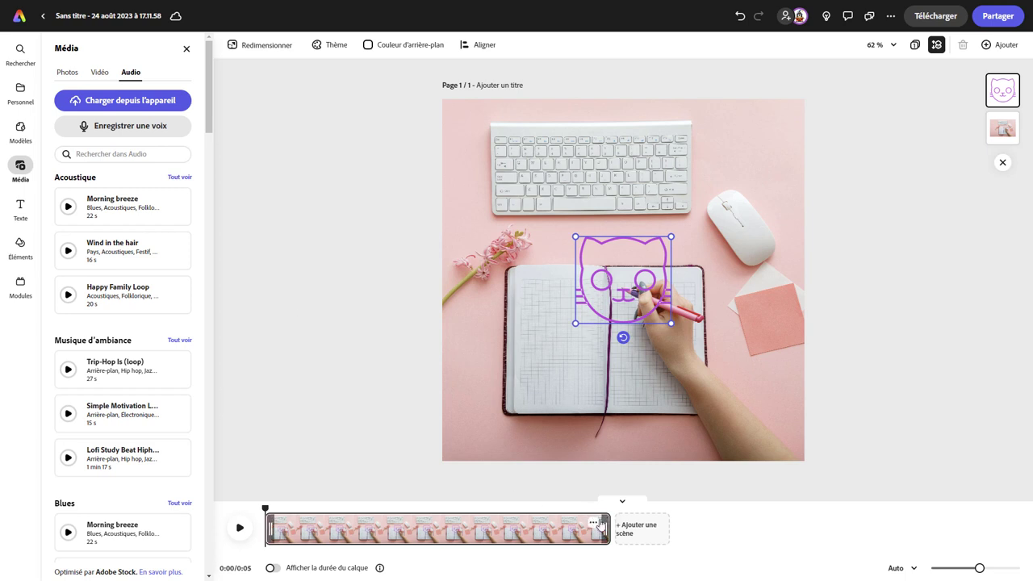
{"action": "mouse_move", "coordinate": [610, 525]}
{"action": "left_mouse_down"}
{"action": "mouse_move", "coordinate": [540, 519]}
{"action": "mouse_move", "coordinate": [557, 523]}
{"action": "left_mouse_up"}
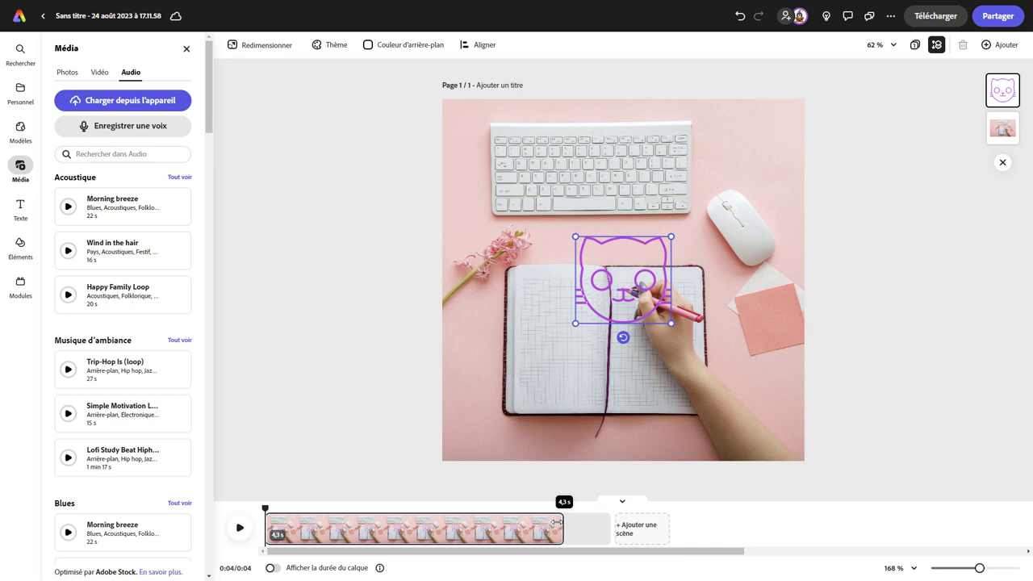
{"action": "left_click_drag", "start_coordinate": [557, 522], "coordinate": [557, 522]}
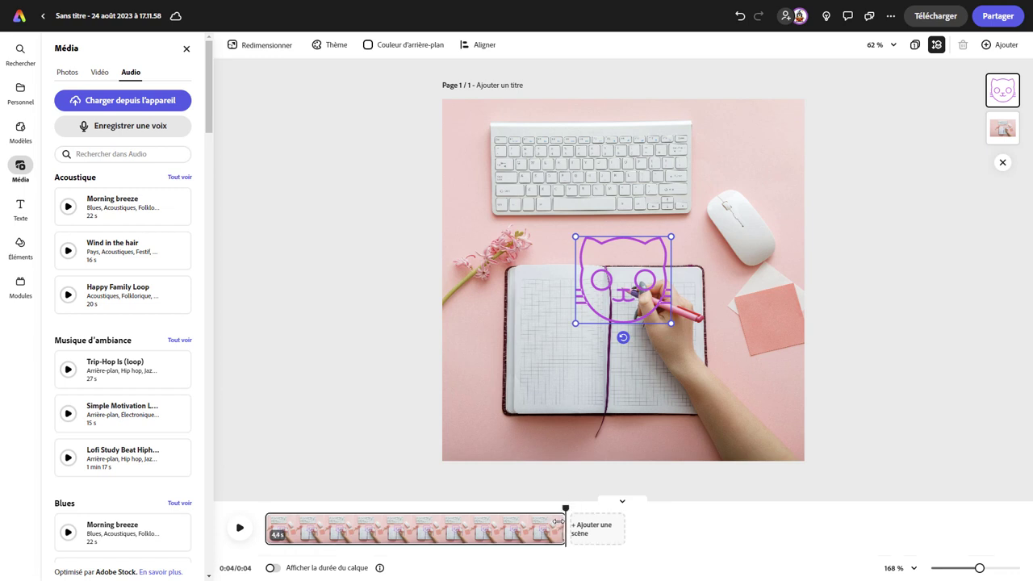
{"action": "mouse_move", "coordinate": [979, 570]}
{"action": "left_mouse_down"}
{"action": "mouse_move", "coordinate": [957, 571]}
{"action": "mouse_move", "coordinate": [1010, 571]}
{"action": "mouse_move", "coordinate": [957, 570]}
{"action": "mouse_move", "coordinate": [996, 571]}
{"action": "left_mouse_up"}
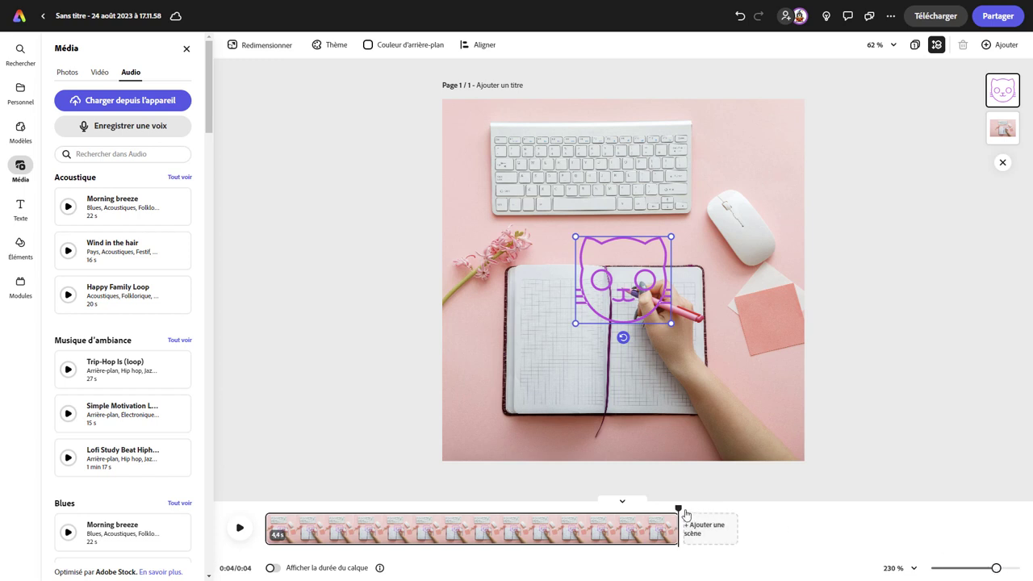
{"action": "left_click_drag", "start_coordinate": [676, 529], "coordinate": [664, 529]}
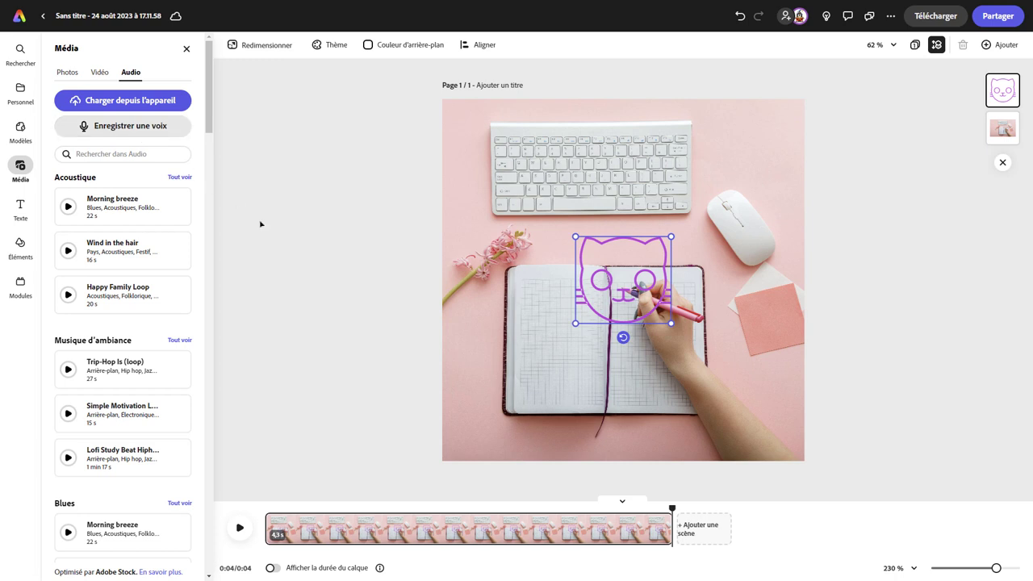
{"action": "left_click_drag", "start_coordinate": [672, 510], "coordinate": [272, 493]}
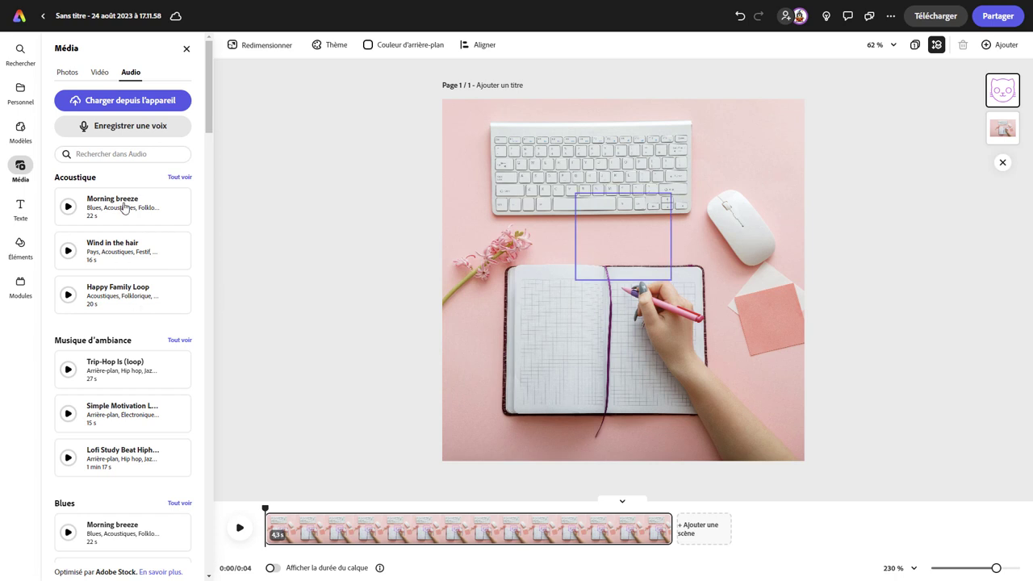
Search the audio library for 'girly', then replace the search with 'rock'
{"action": "left_click", "coordinate": [105, 154]}
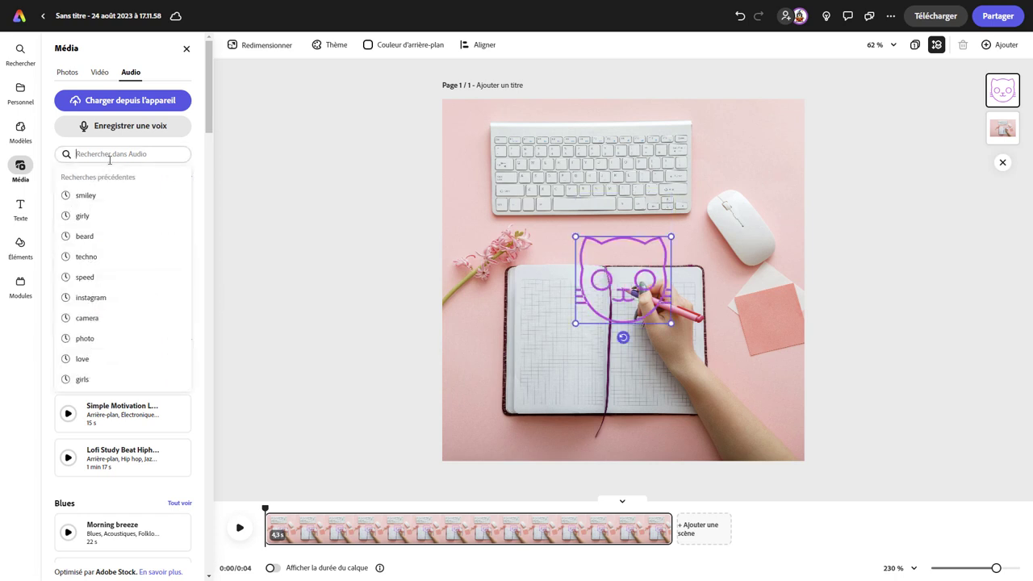
{"action": "type", "text": "girly"}
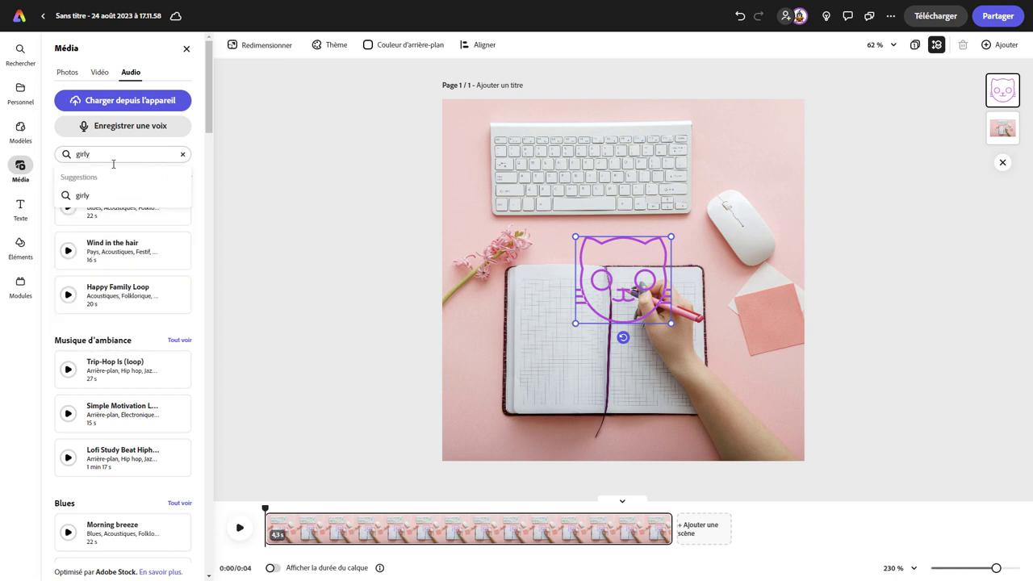
{"action": "key", "text": "Return"}
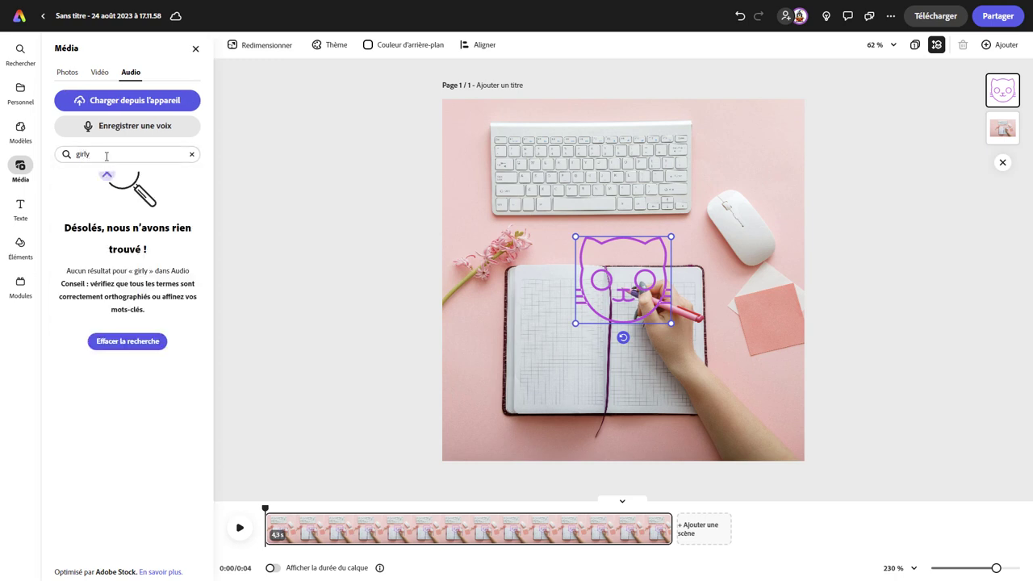
{"action": "left_click_drag", "start_coordinate": [106, 154], "coordinate": [76, 152]}
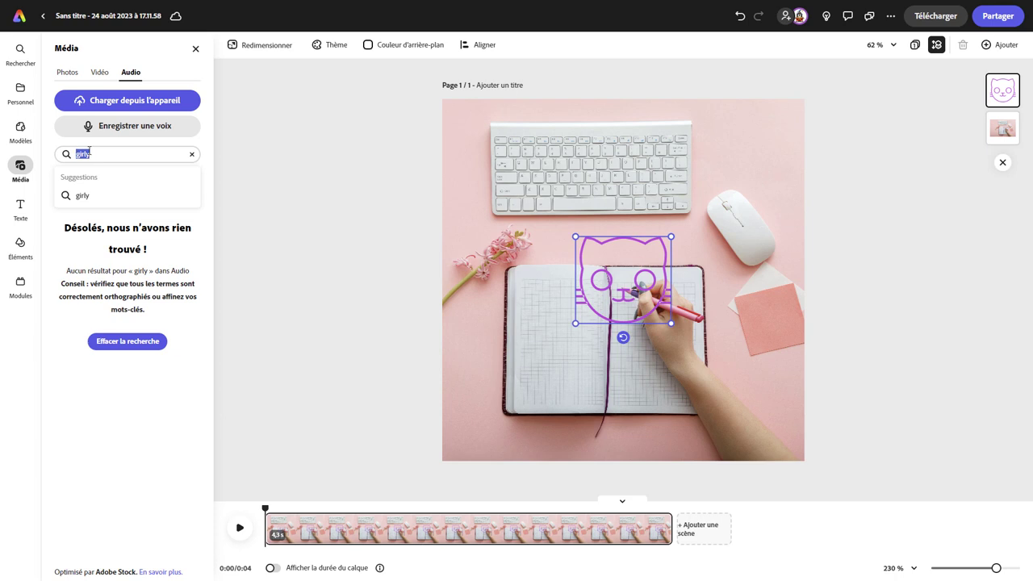
{"action": "type", "text": "rock"}
{"action": "key", "text": "Return"}
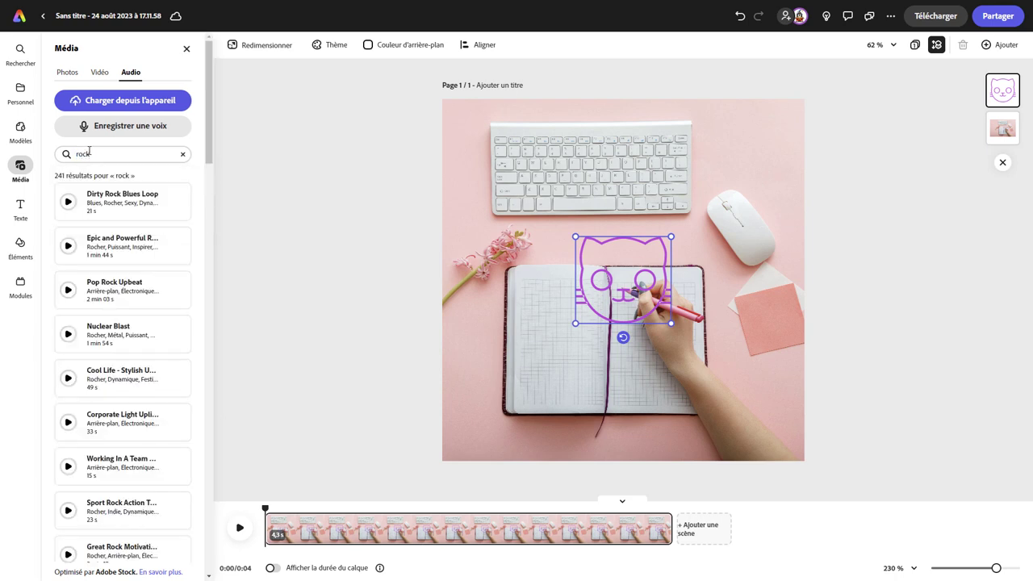
Preview the rock tracks and drag Dirty Rock Blues Loop onto the timeline
{"action": "left_click", "coordinate": [68, 203]}
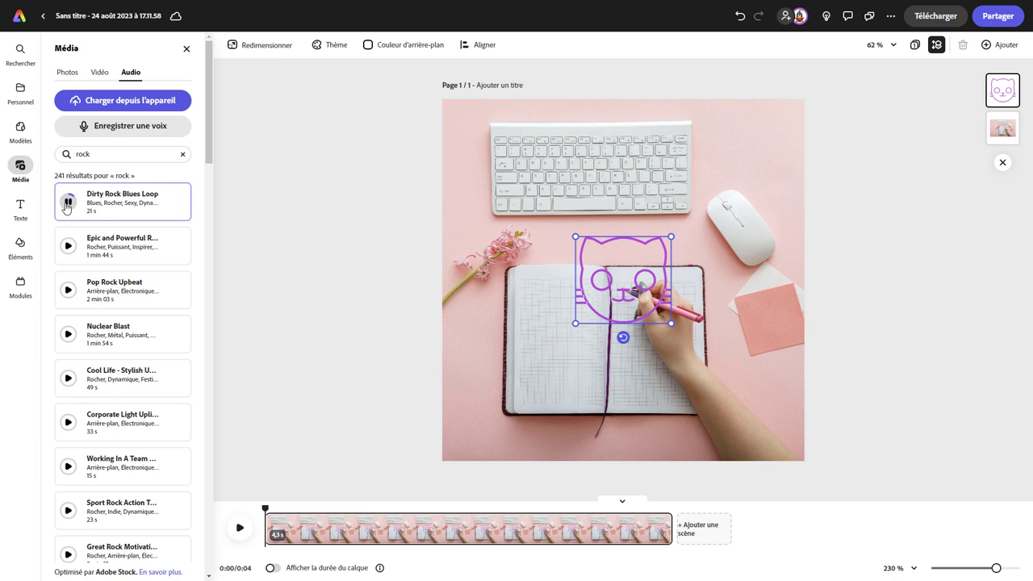
{"action": "left_click", "coordinate": [68, 247]}
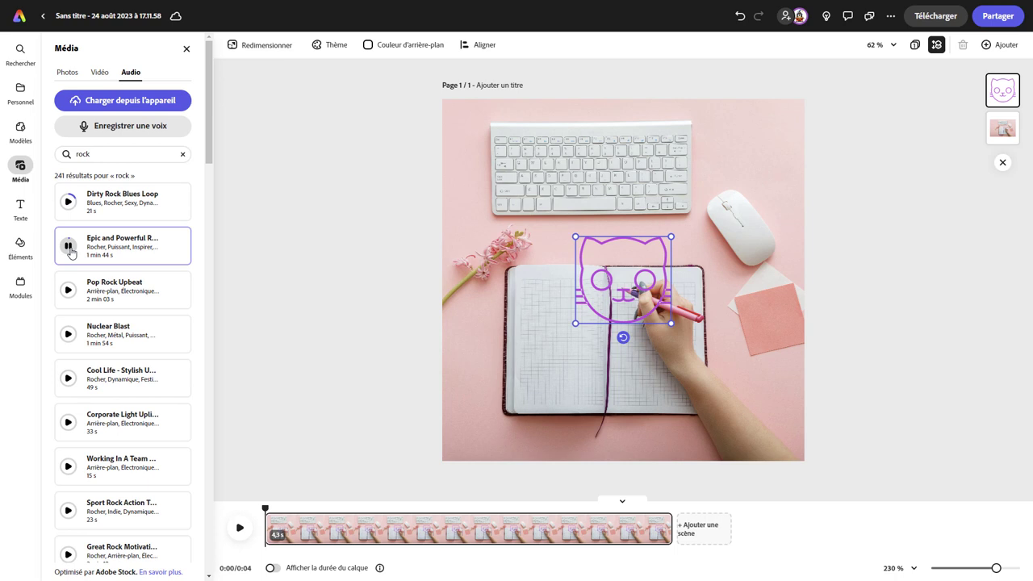
{"action": "left_click", "coordinate": [71, 247]}
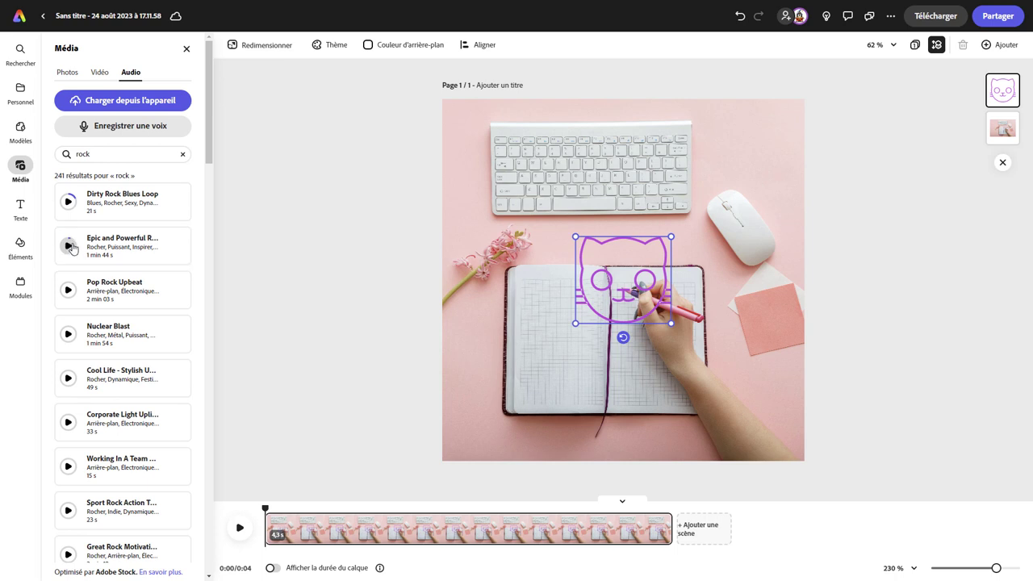
{"action": "left_click_drag", "start_coordinate": [102, 207], "coordinate": [319, 556]}
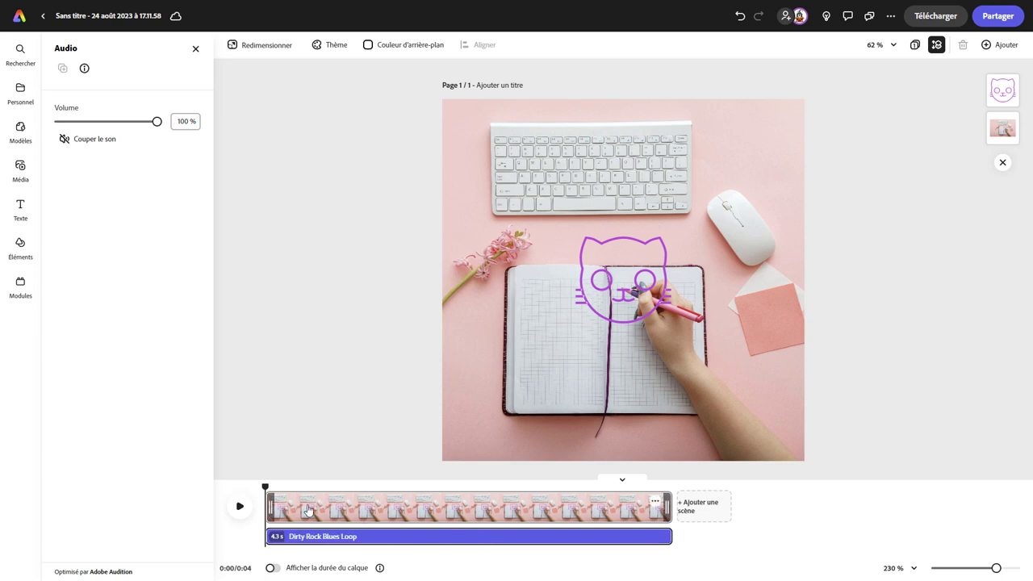
Play and pause the video preview, then exit the project to the home page
{"action": "left_click", "coordinate": [241, 507]}
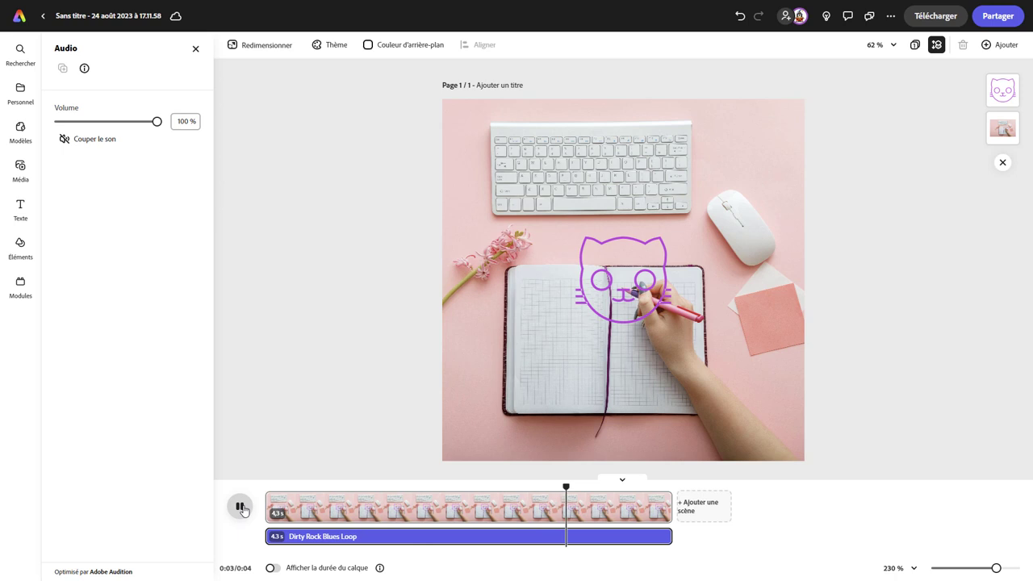
{"action": "left_click", "coordinate": [241, 507]}
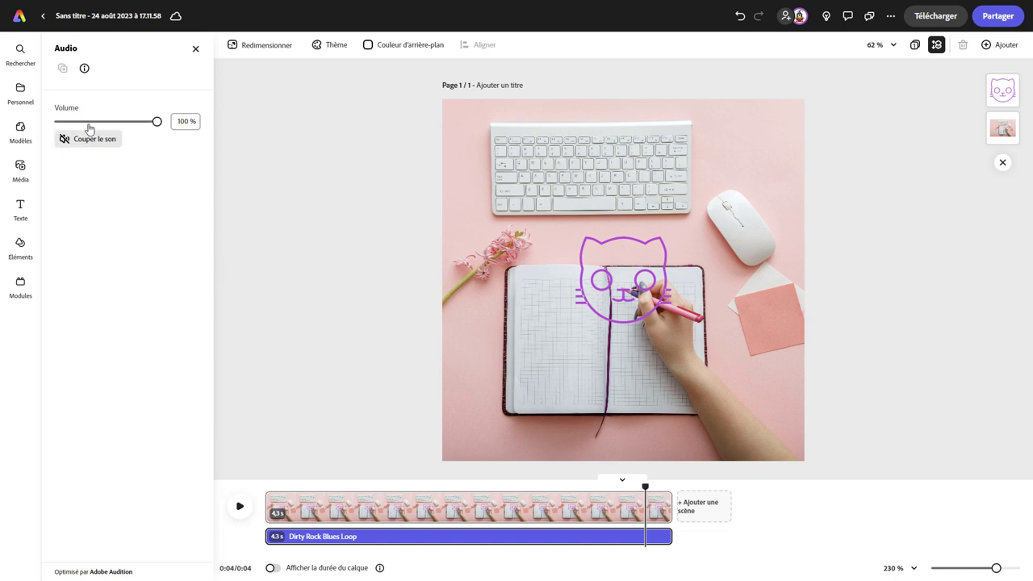
{"action": "left_click", "coordinate": [43, 17]}
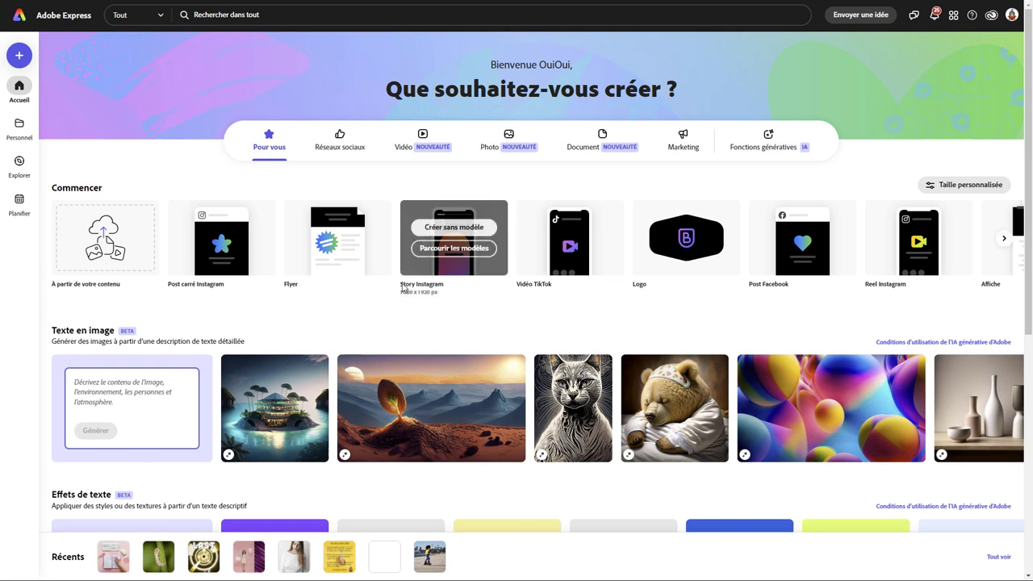
Scroll down to Modèles populaires and show the Flyer templates
{"action": "scroll", "coordinate": [237, 328], "scroll_direction": "down", "scroll_amount": 4}
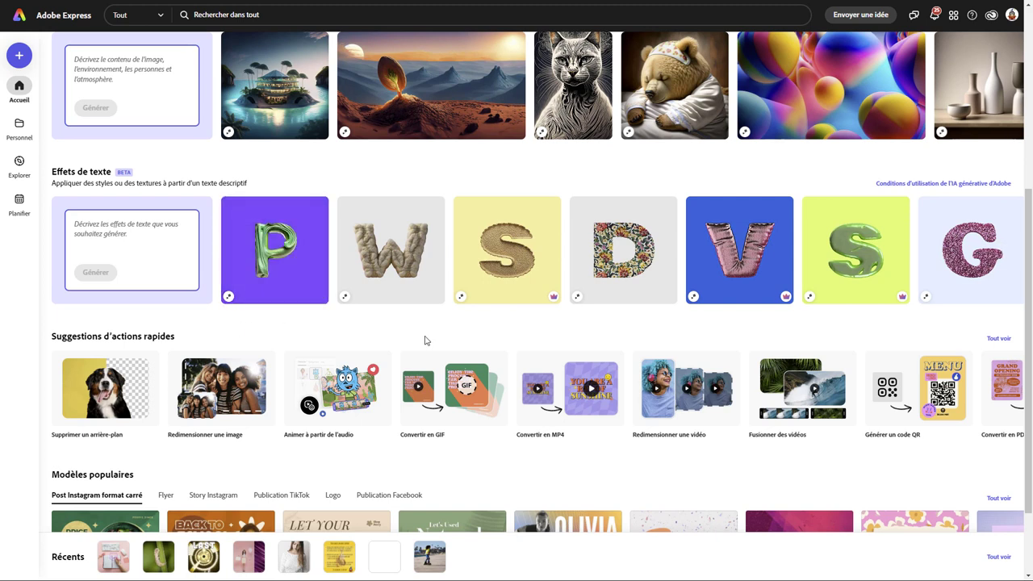
{"action": "scroll", "coordinate": [425, 339], "scroll_direction": "down", "scroll_amount": 2}
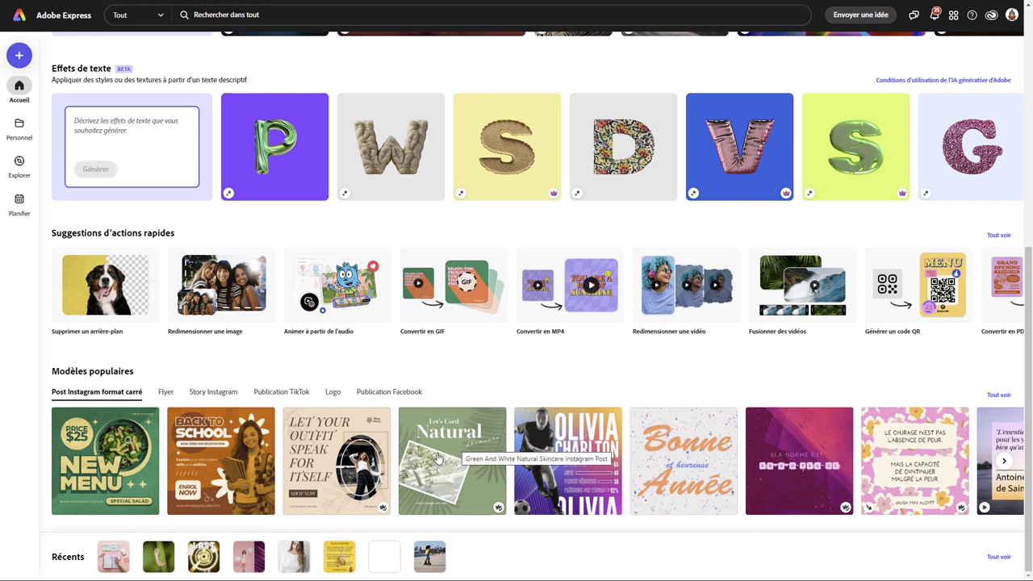
{"action": "left_click", "coordinate": [166, 393]}
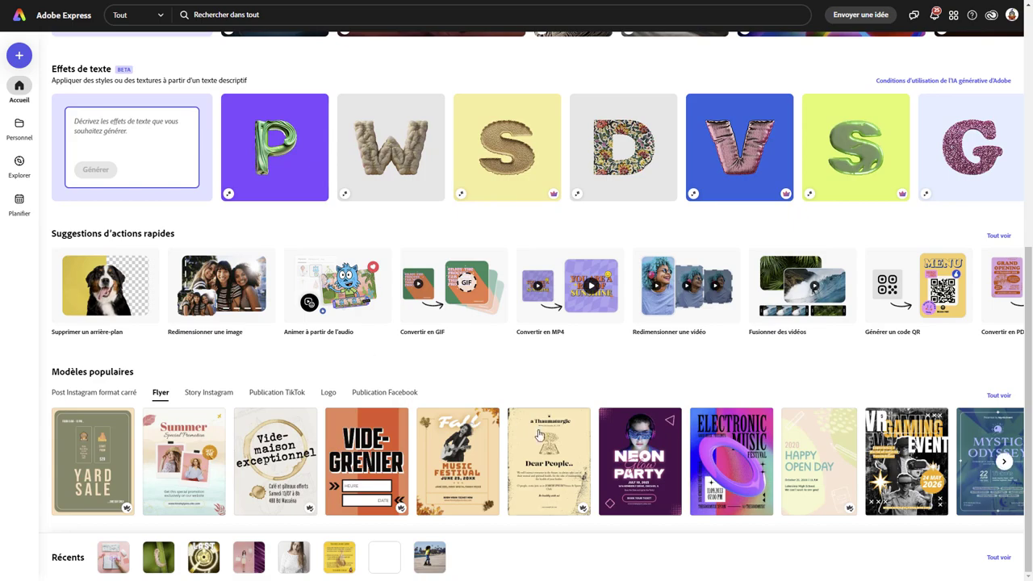
Open the dark purple Neon Party flyer template with pink shapes in the editor
{"action": "left_click", "coordinate": [639, 467]}
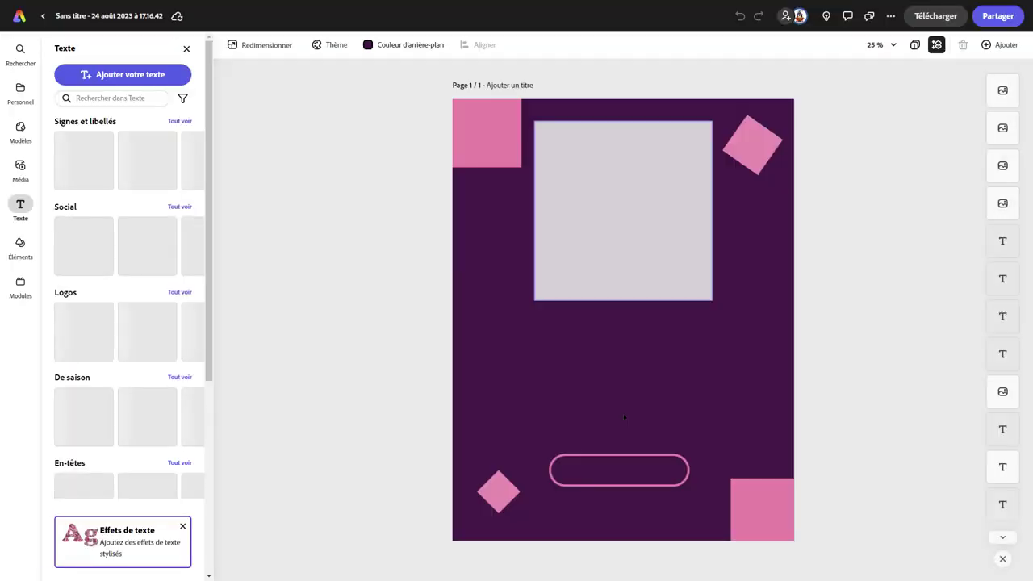